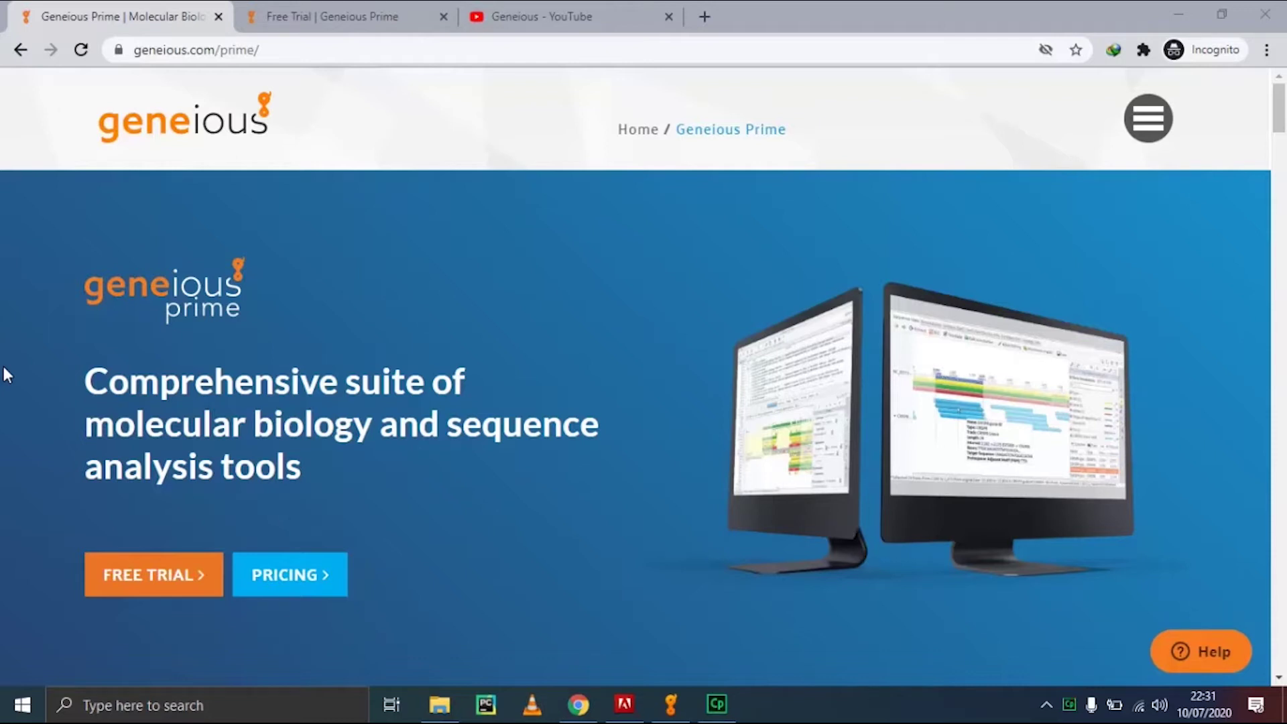
Scroll down through the Geneious Prime feature overview, then back up to the top.
{"action": "scroll", "coordinate": [7, 374], "scroll_direction": "down", "scroll_amount": 8}
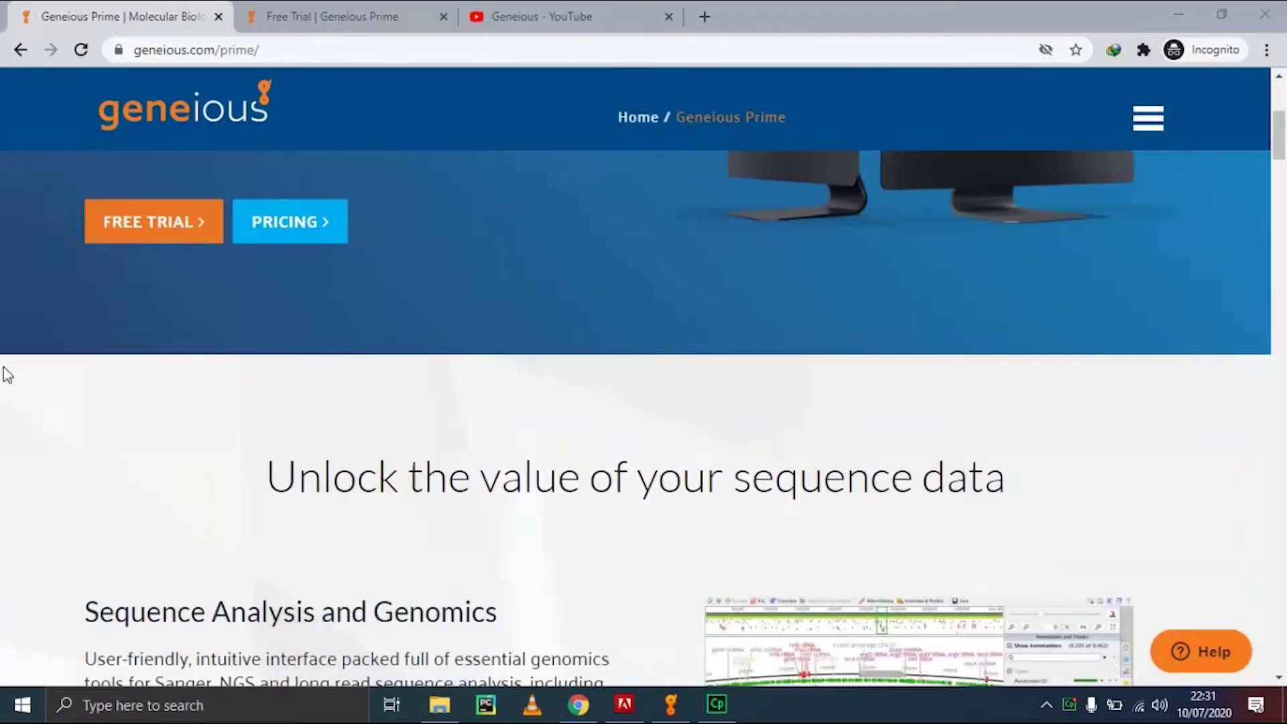
{"action": "scroll", "coordinate": [7, 374], "scroll_direction": "down", "scroll_amount": 2}
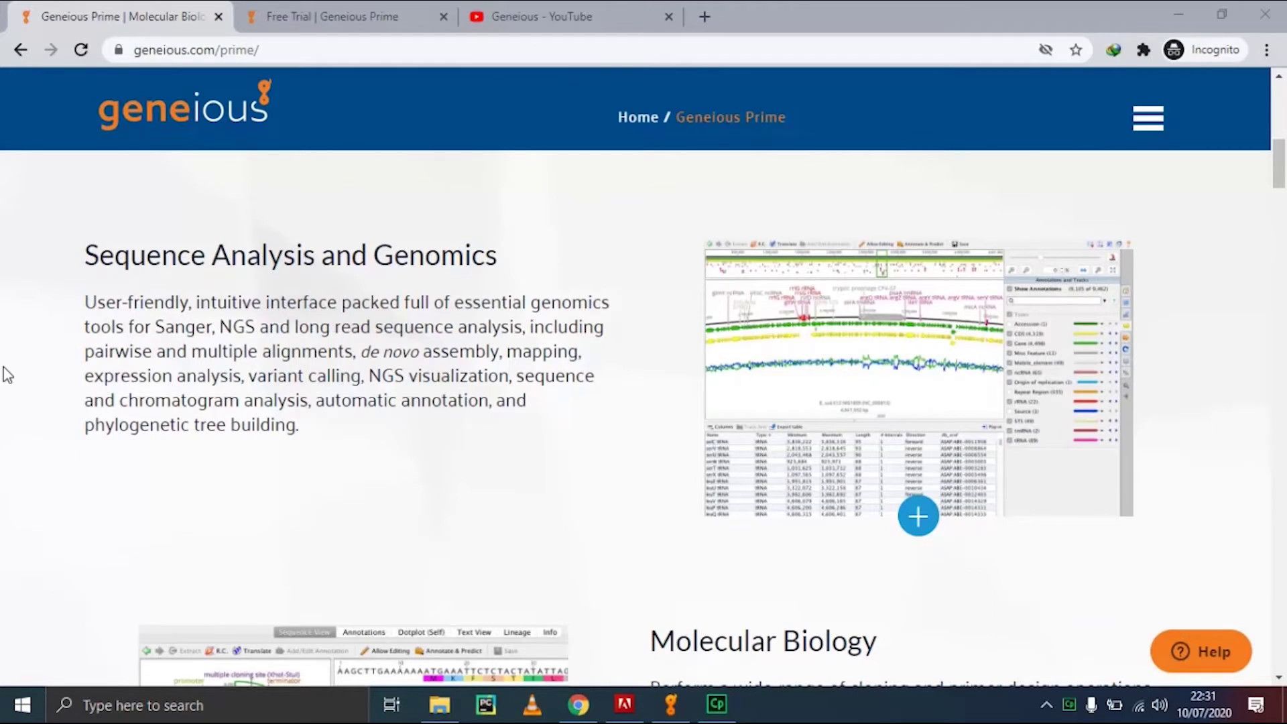
{"action": "scroll", "coordinate": [7, 374], "scroll_direction": "down", "scroll_amount": 3}
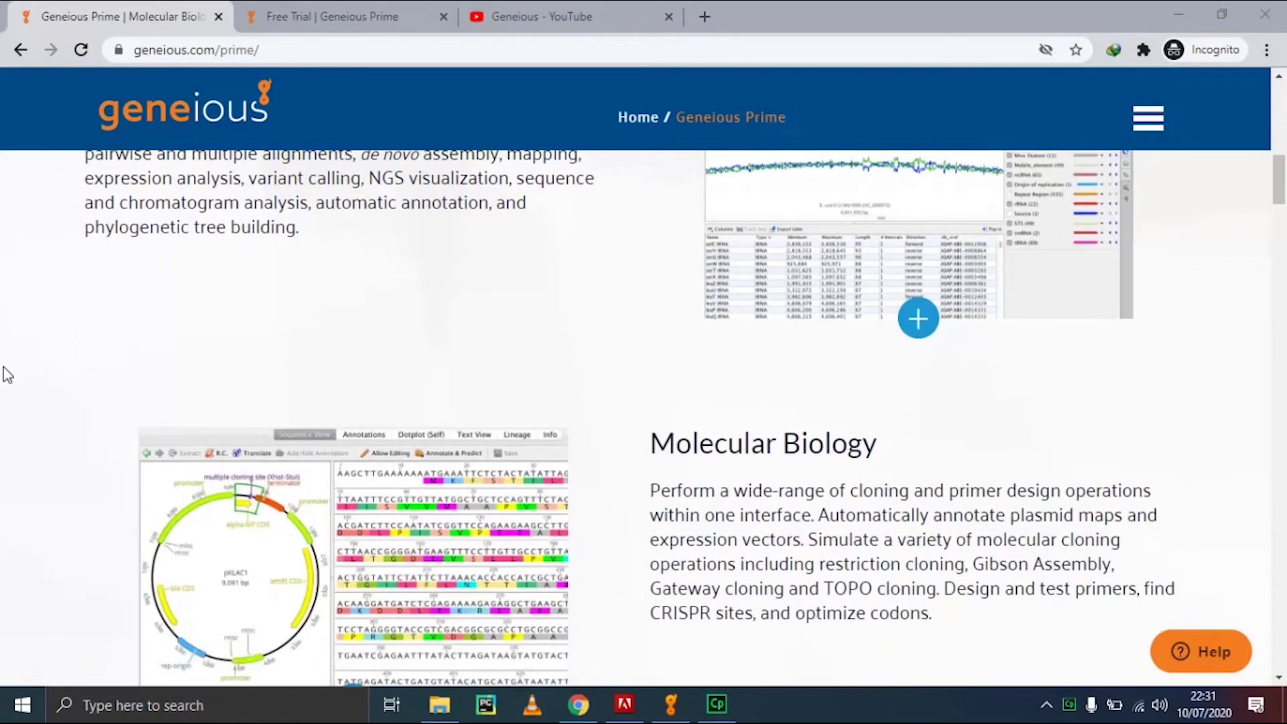
{"action": "scroll", "coordinate": [7, 374], "scroll_direction": "down", "scroll_amount": 3}
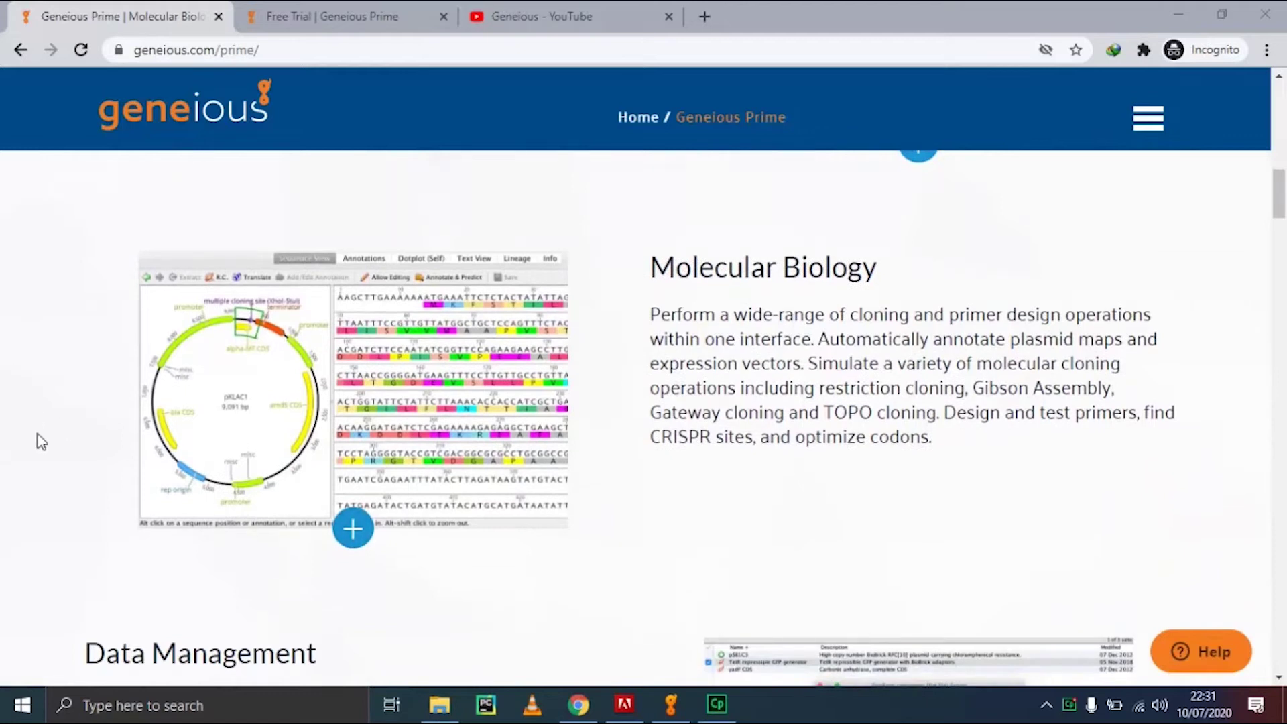
{"action": "scroll", "coordinate": [29, 332], "scroll_direction": "up", "scroll_amount": 5}
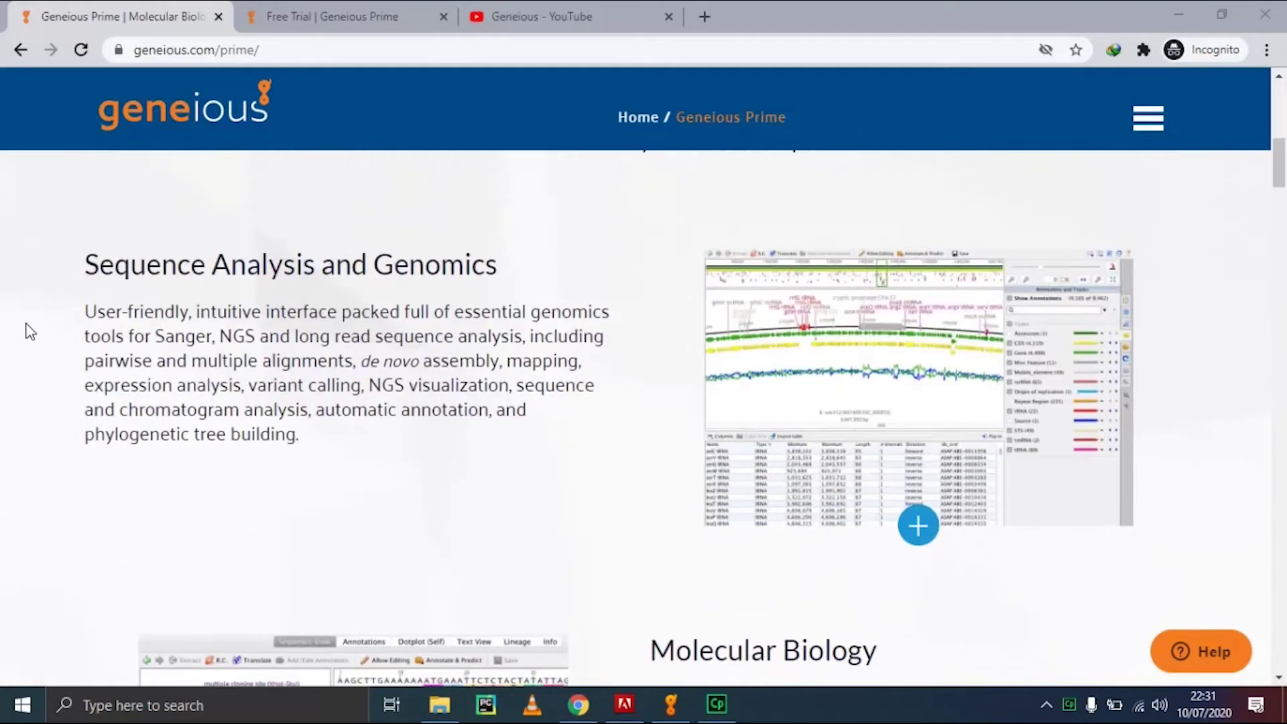
{"action": "scroll", "coordinate": [26, 325], "scroll_direction": "up", "scroll_amount": 9}
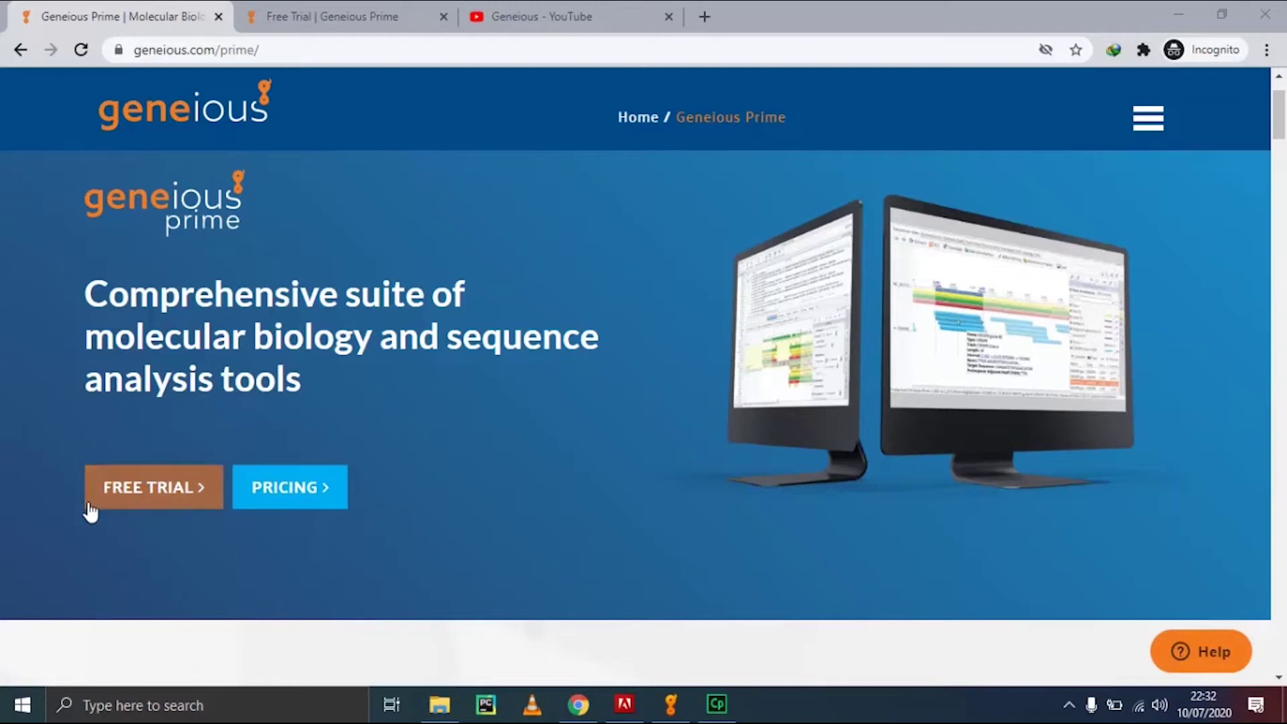
Close the product page and choose Student as the free-trial form's user type.
{"action": "left_click", "coordinate": [218, 16]}
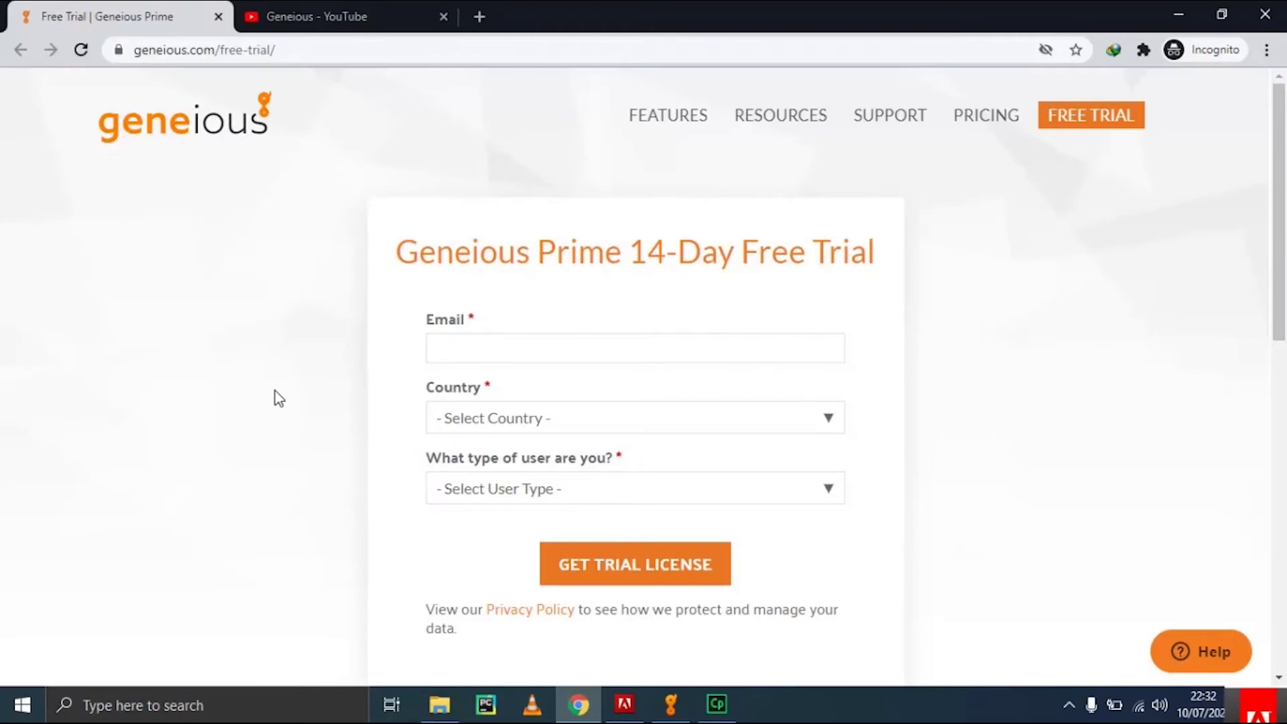
{"action": "scroll", "coordinate": [281, 377], "scroll_direction": "down", "scroll_amount": 2}
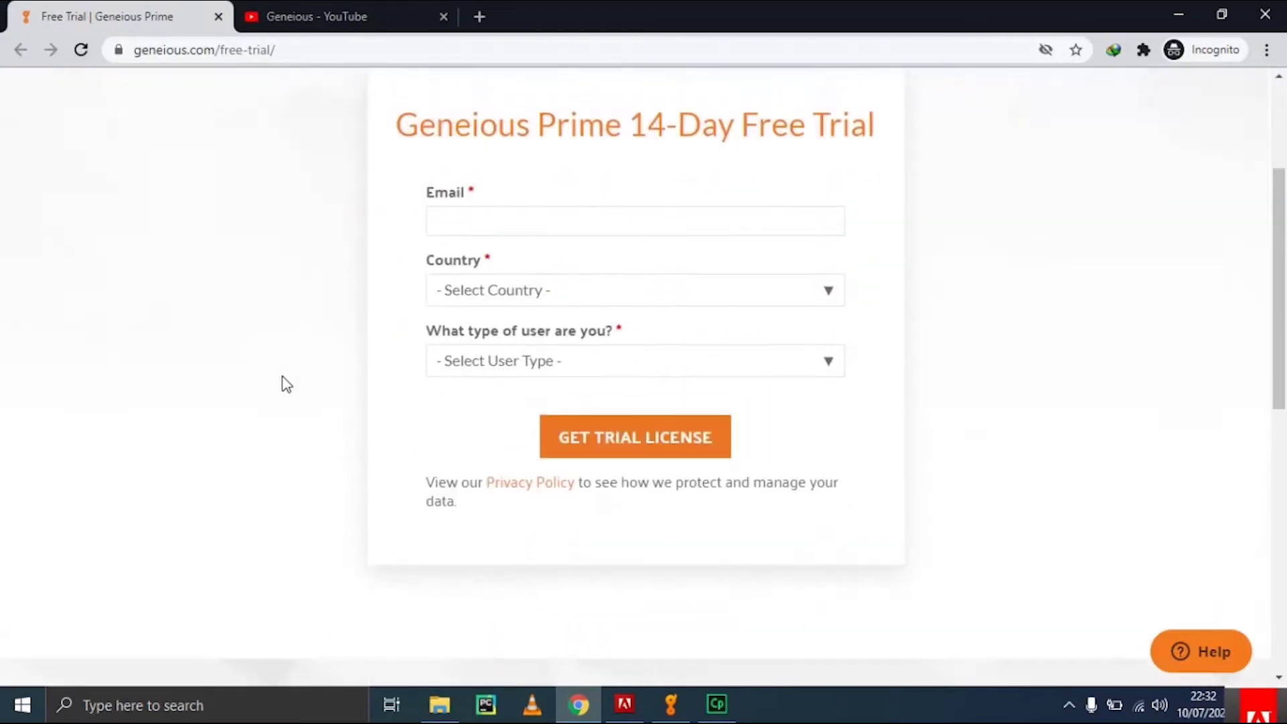
{"action": "scroll", "coordinate": [287, 383], "scroll_direction": "up", "scroll_amount": 1}
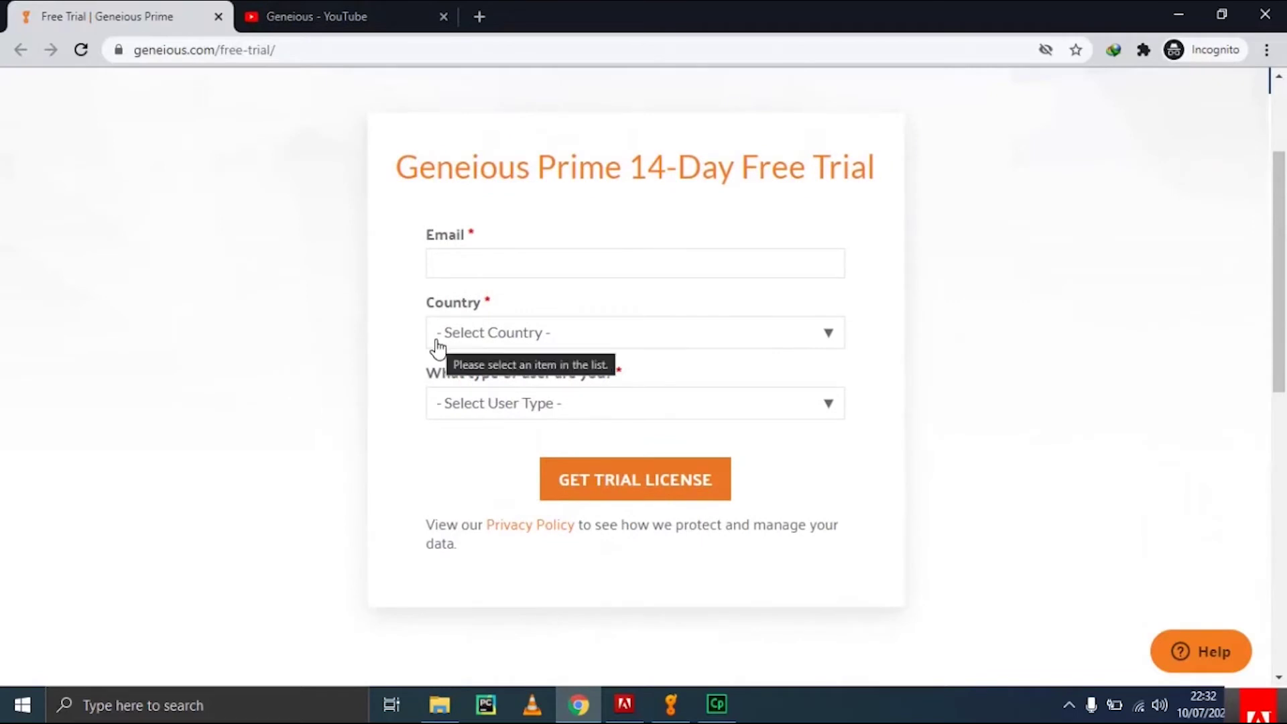
{"action": "left_click", "coordinate": [490, 415]}
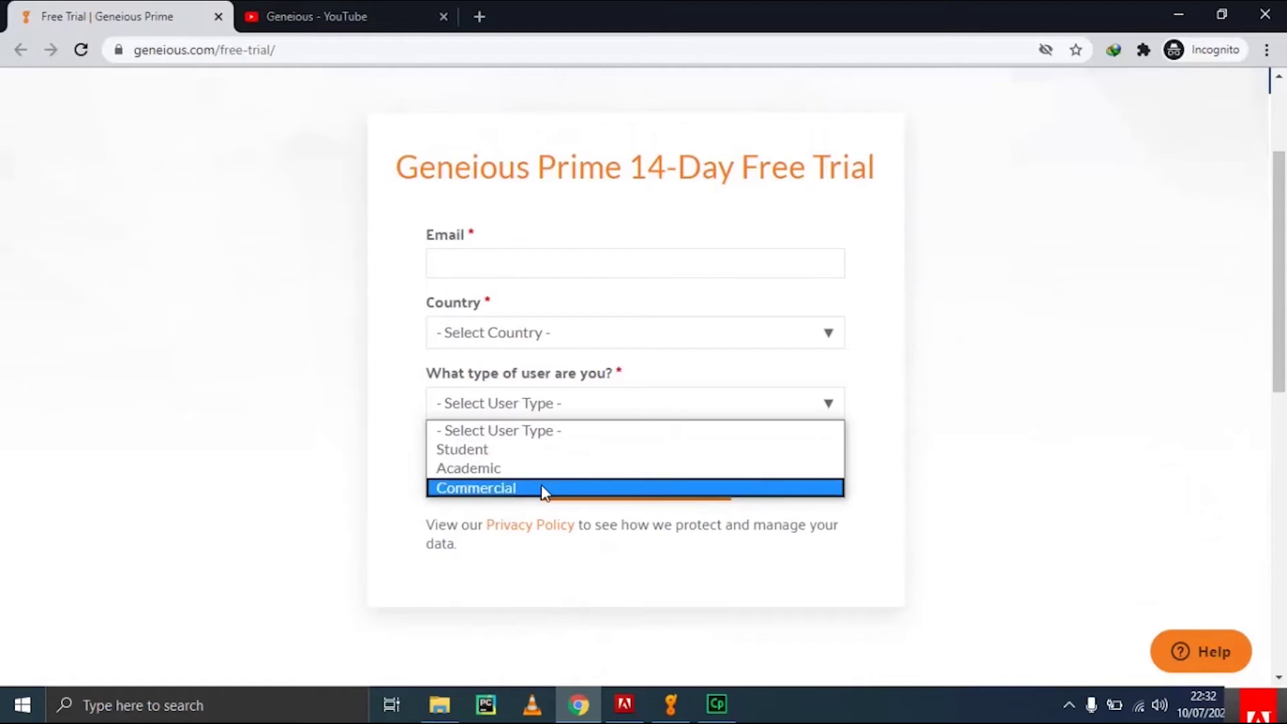
{"action": "left_click", "coordinate": [475, 456]}
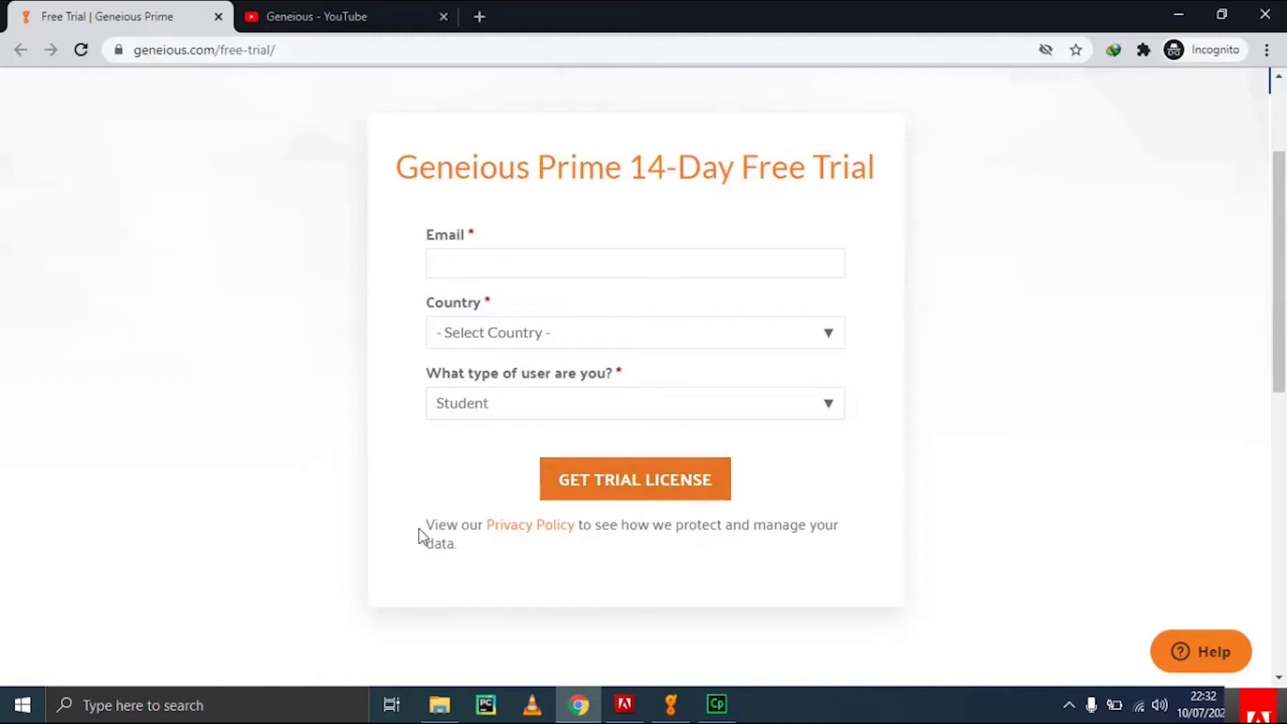
{"action": "left_click", "coordinate": [671, 704]}
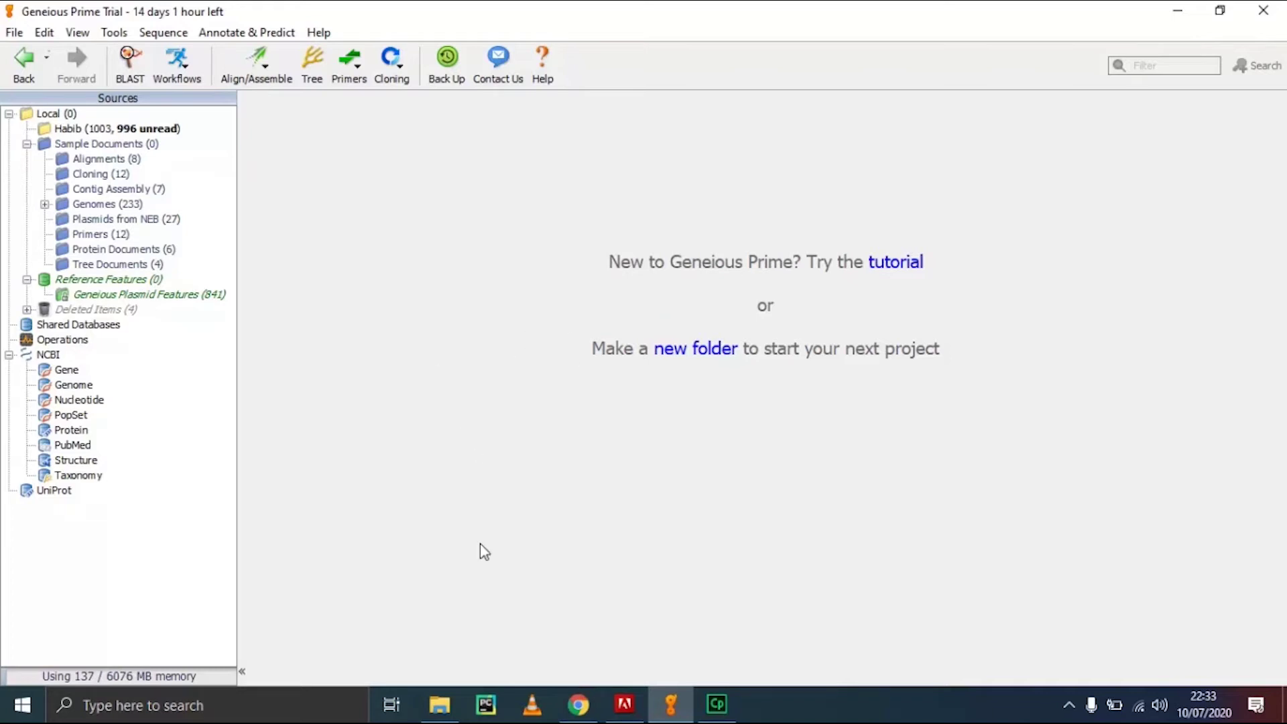
{"action": "left_click", "coordinate": [579, 704]}
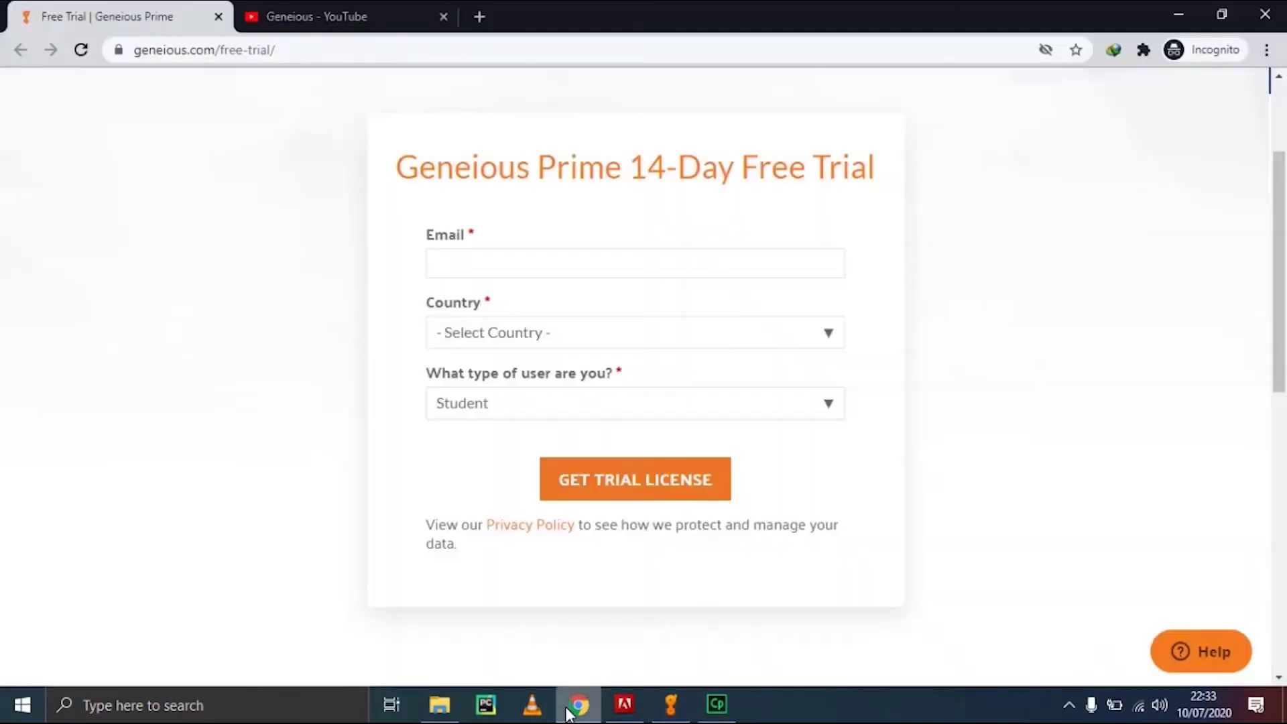
Close the Free Trial page, view the Geneious channel's playlists, and close the browser.
{"action": "left_click", "coordinate": [219, 16]}
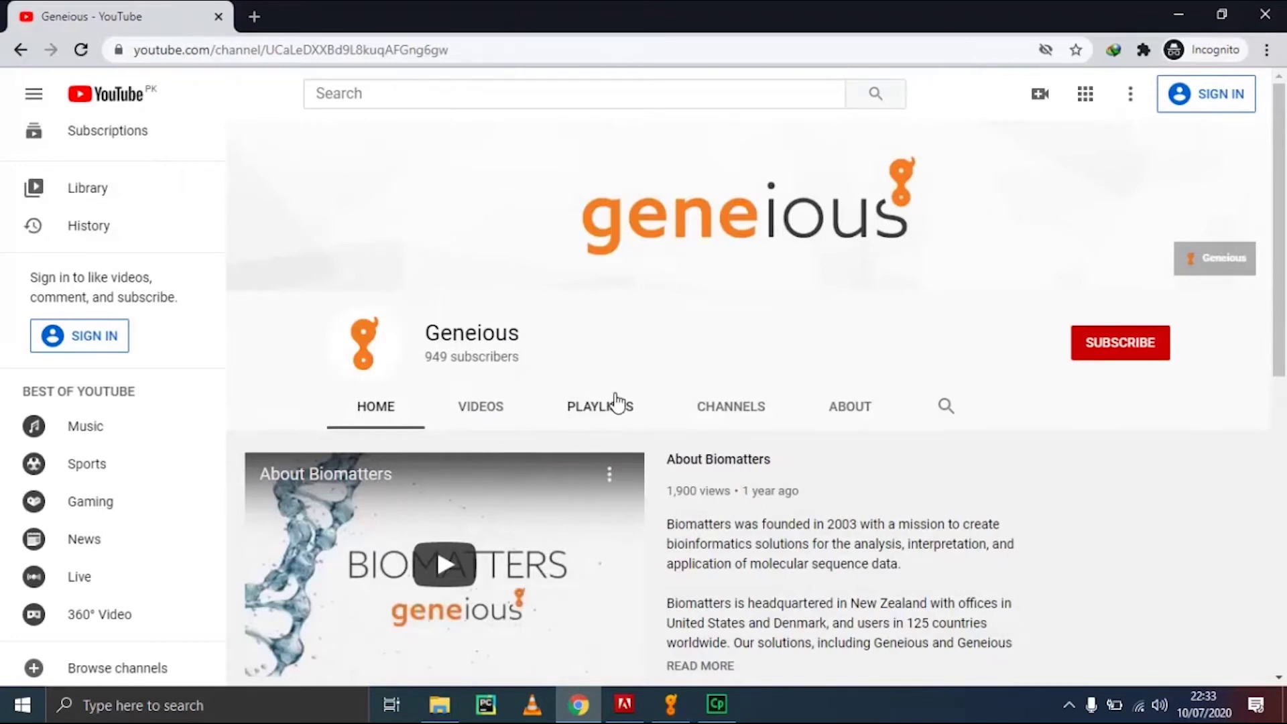
{"action": "left_click", "coordinate": [599, 413]}
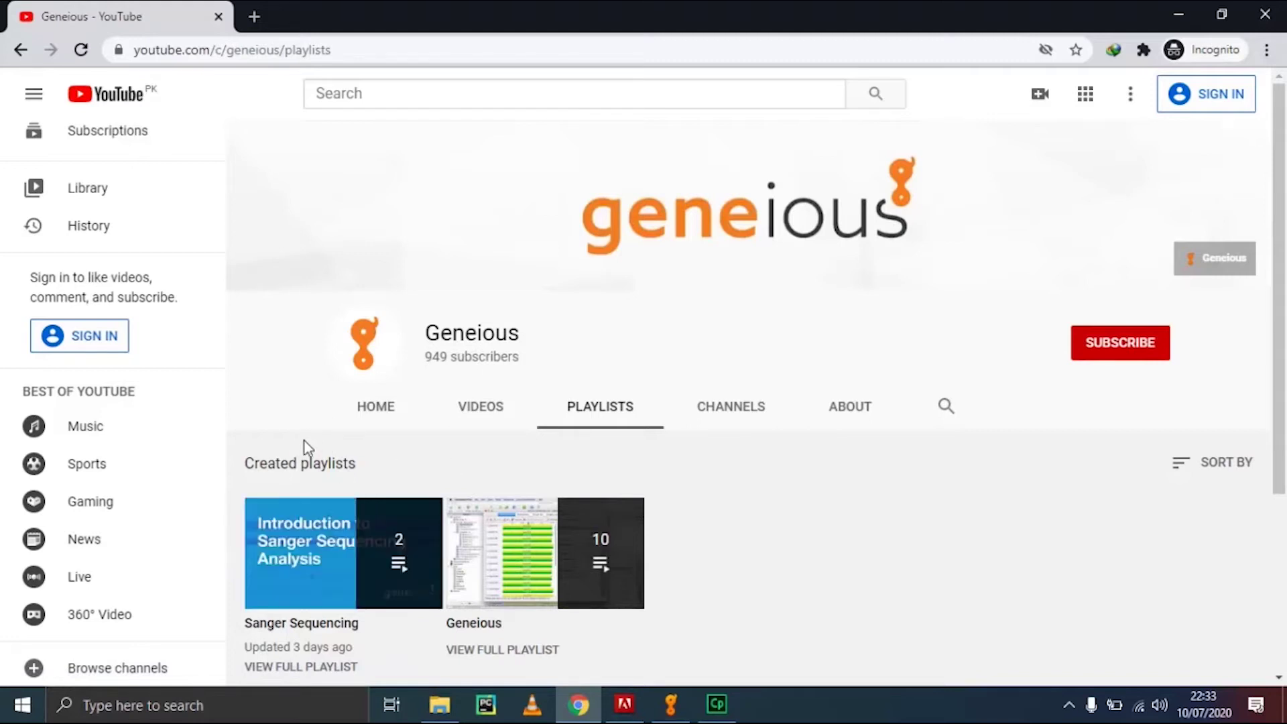
{"action": "left_click", "coordinate": [1280, 9]}
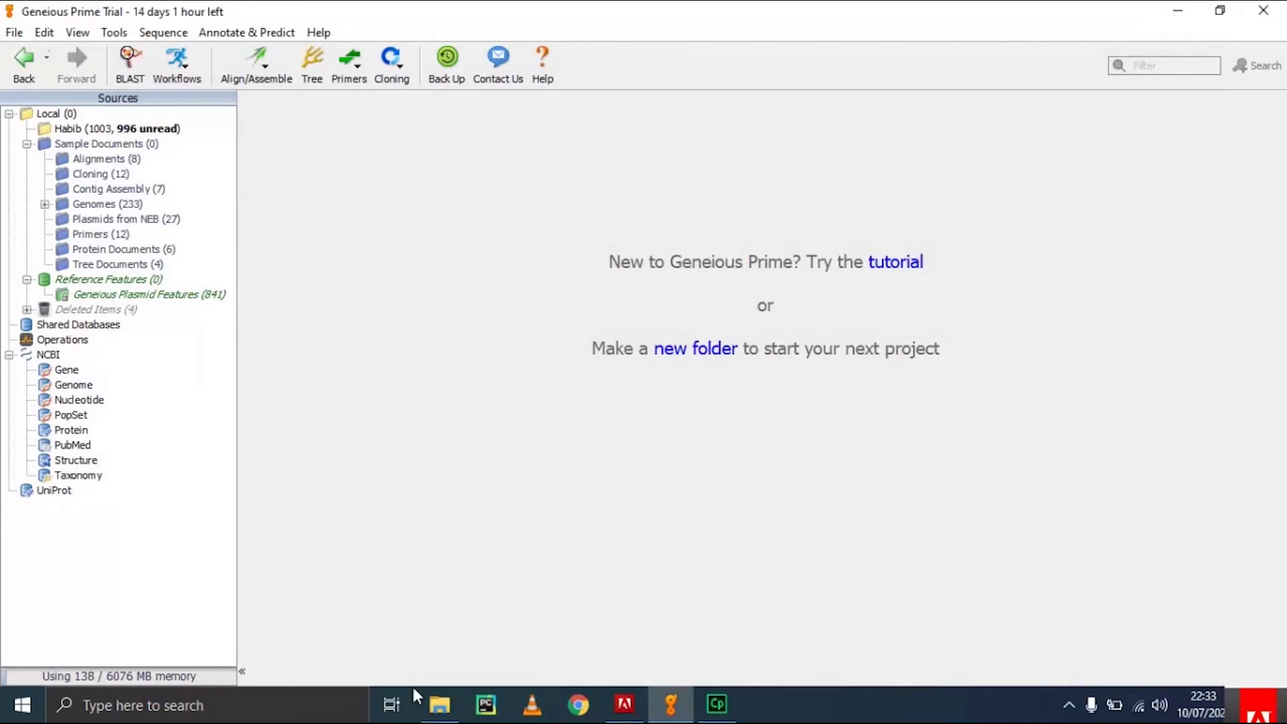
{"action": "left_click", "coordinate": [427, 709]}
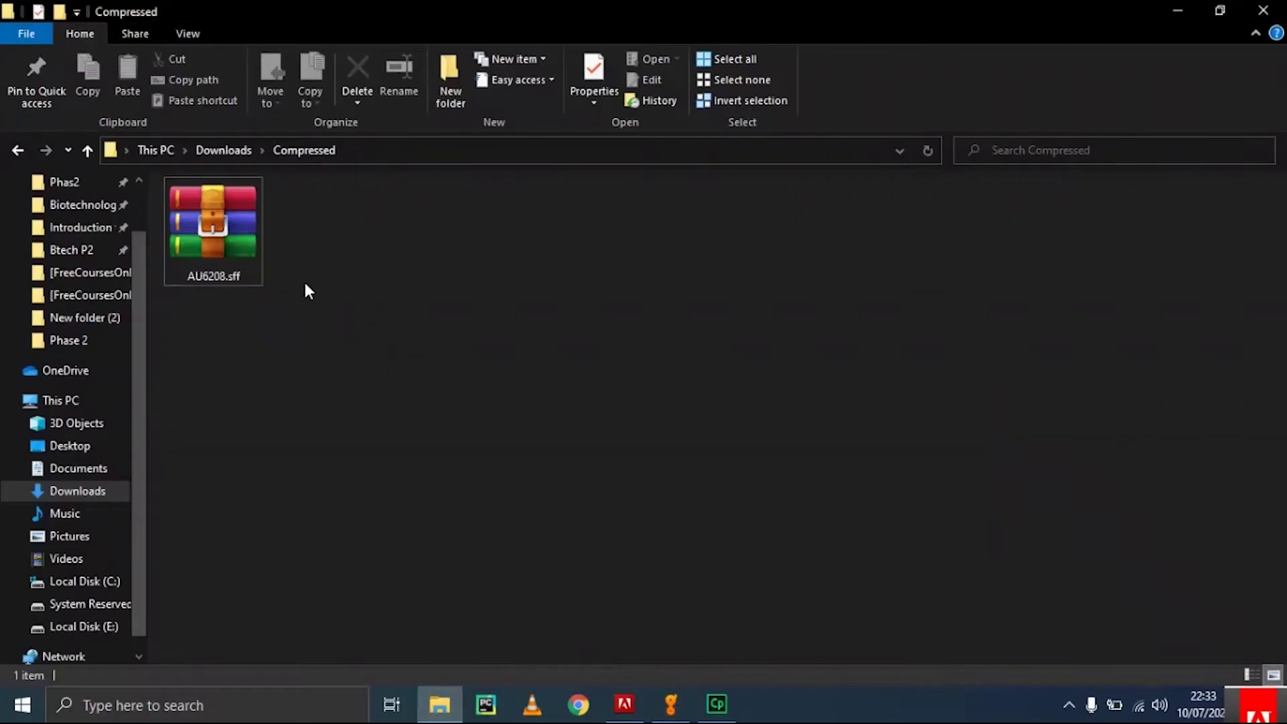
{"action": "left_click", "coordinate": [244, 257]}
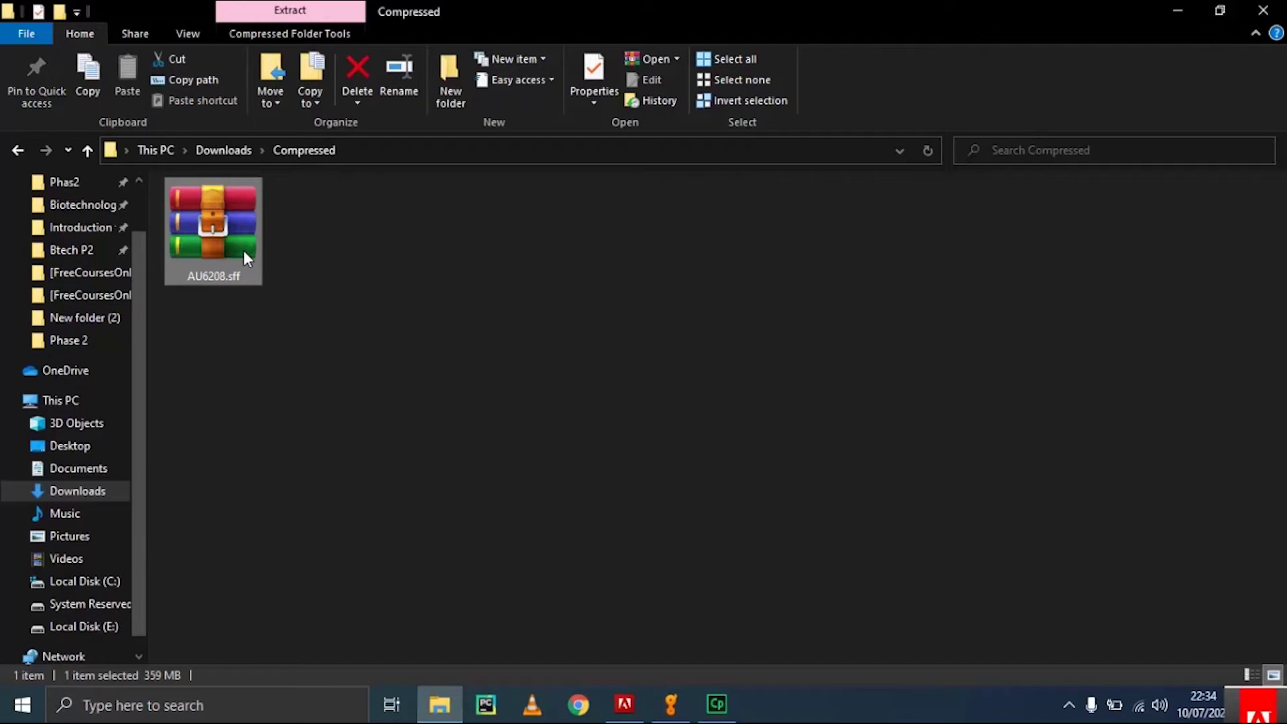
{"action": "right_click", "coordinate": [244, 251]}
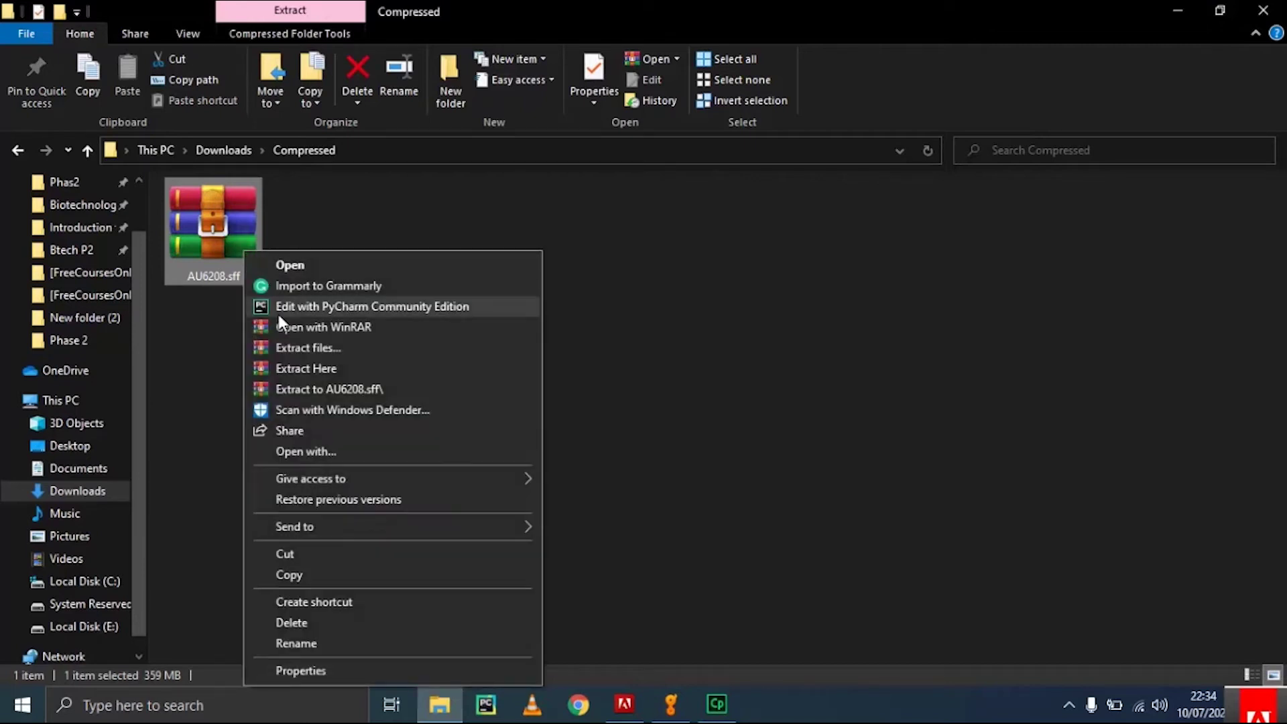
{"action": "left_click", "coordinate": [642, 367]}
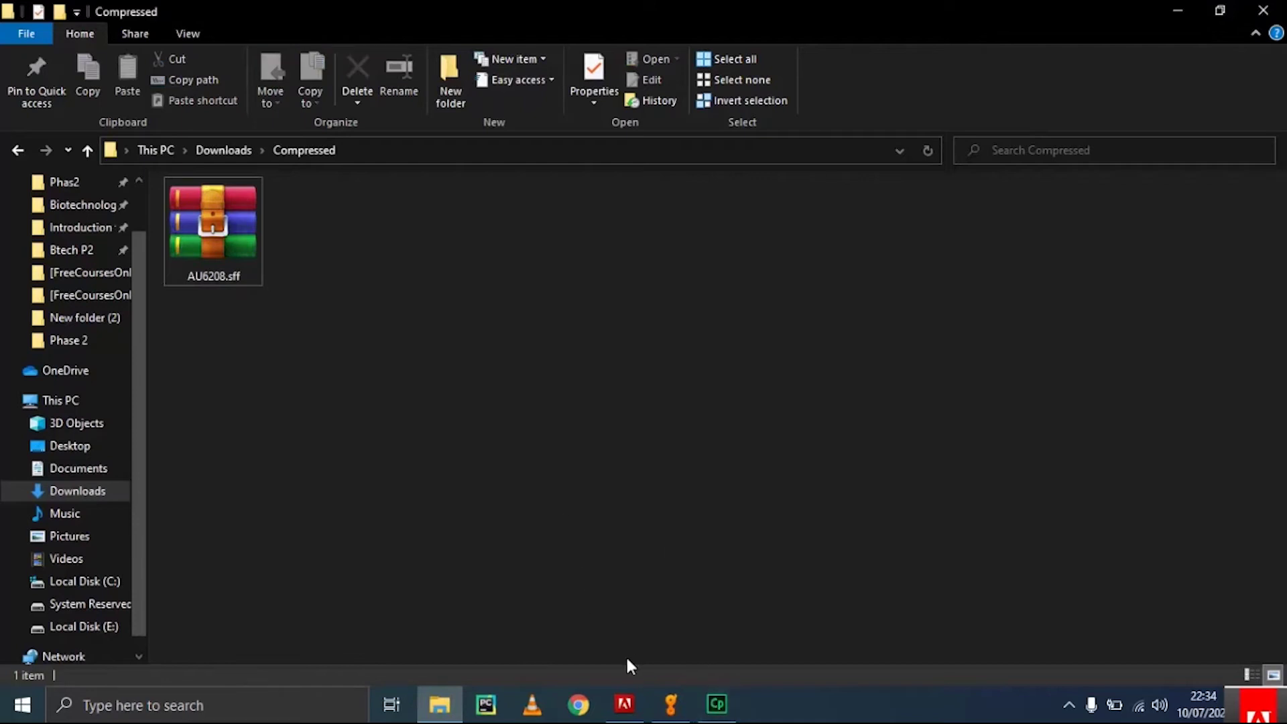
{"action": "mouse_move", "coordinate": [665, 718]}
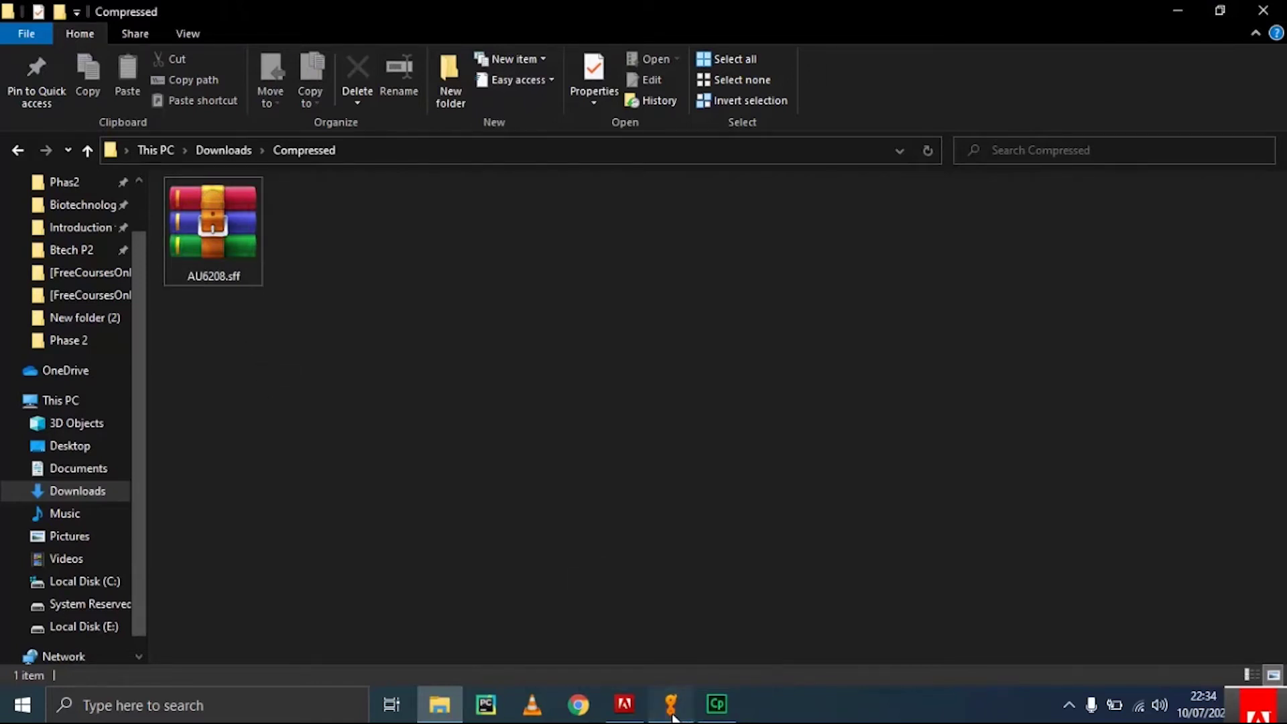
{"action": "left_click", "coordinate": [671, 716]}
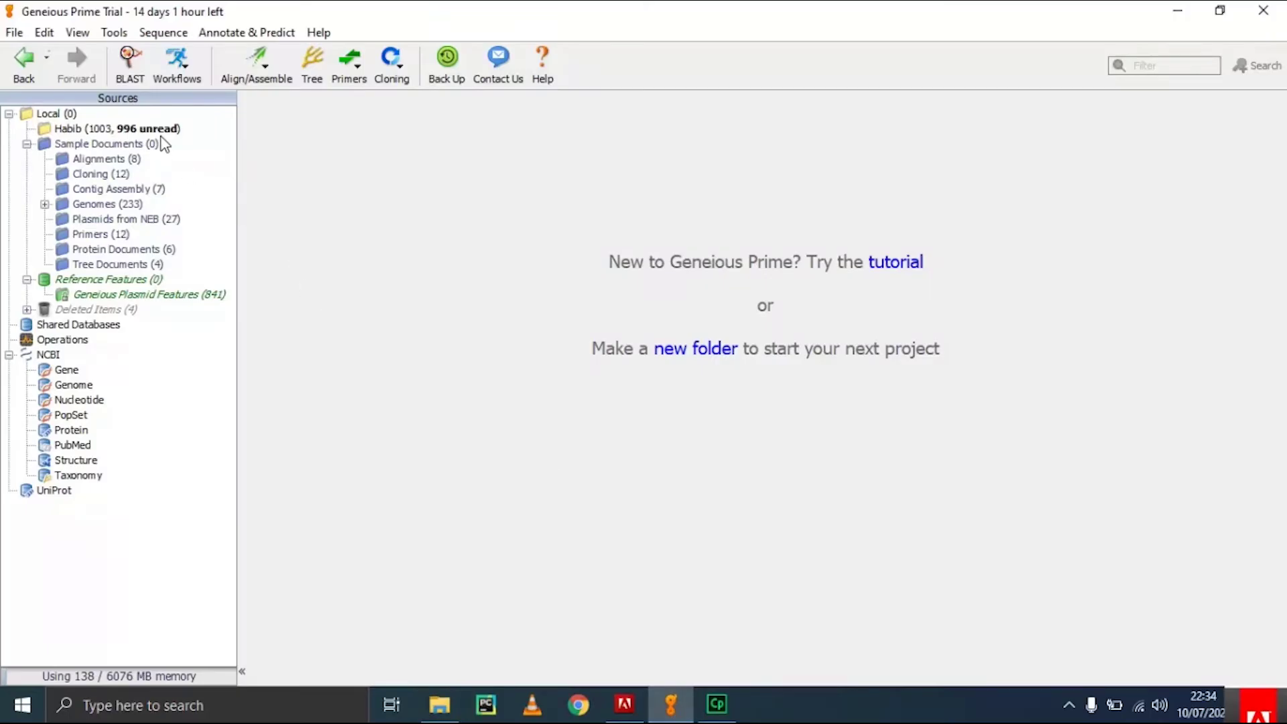
Create and select a Local folder named thebioinformist, then return to the Compressed folder in File Explorer.
{"action": "right_click", "coordinate": [49, 115]}
{"action": "left_click", "coordinate": [80, 126]}
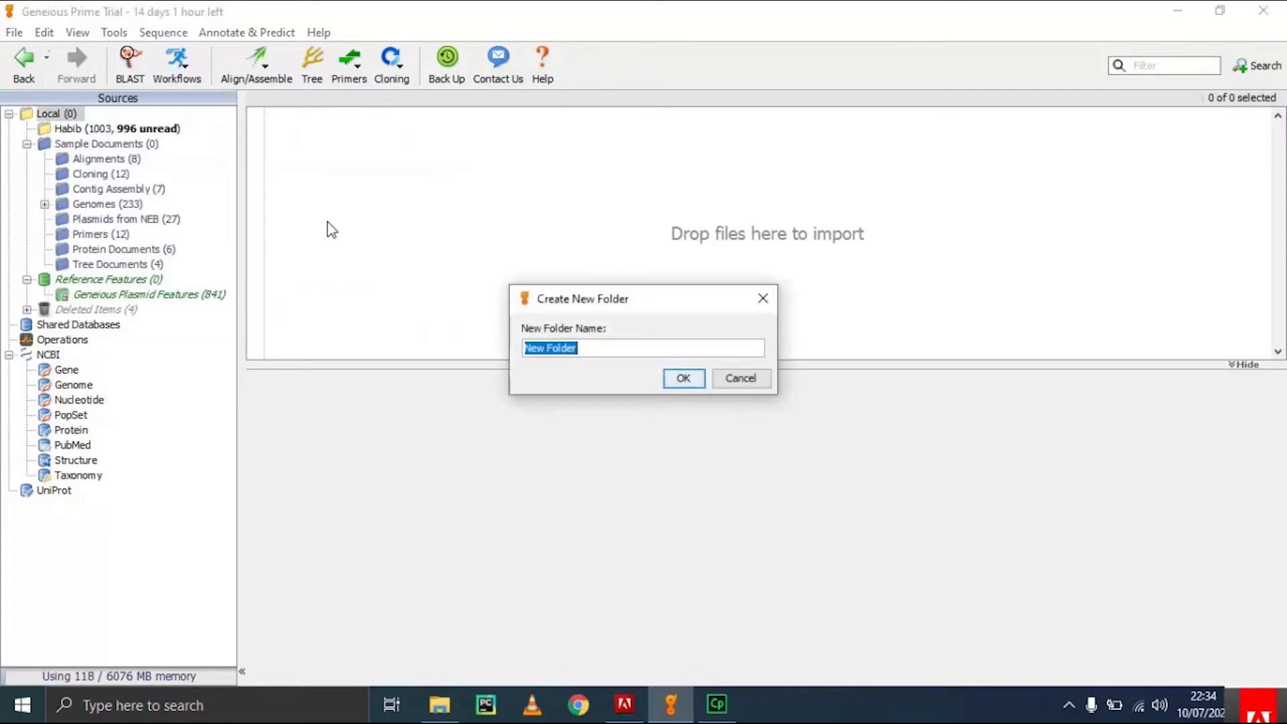
{"action": "type", "text": "thebio"}
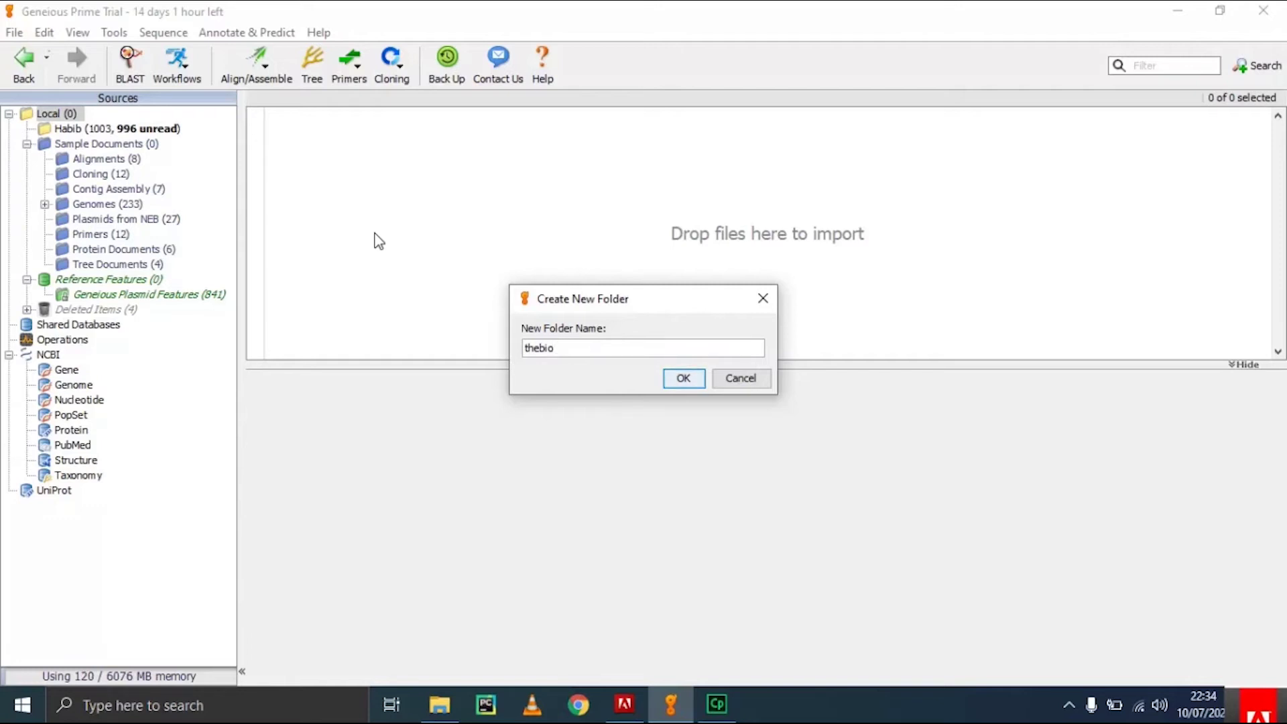
{"action": "type", "text": "iinformist6"}
{"action": "key", "text": "BackSpace"}
{"action": "left_click", "coordinate": [685, 377]}
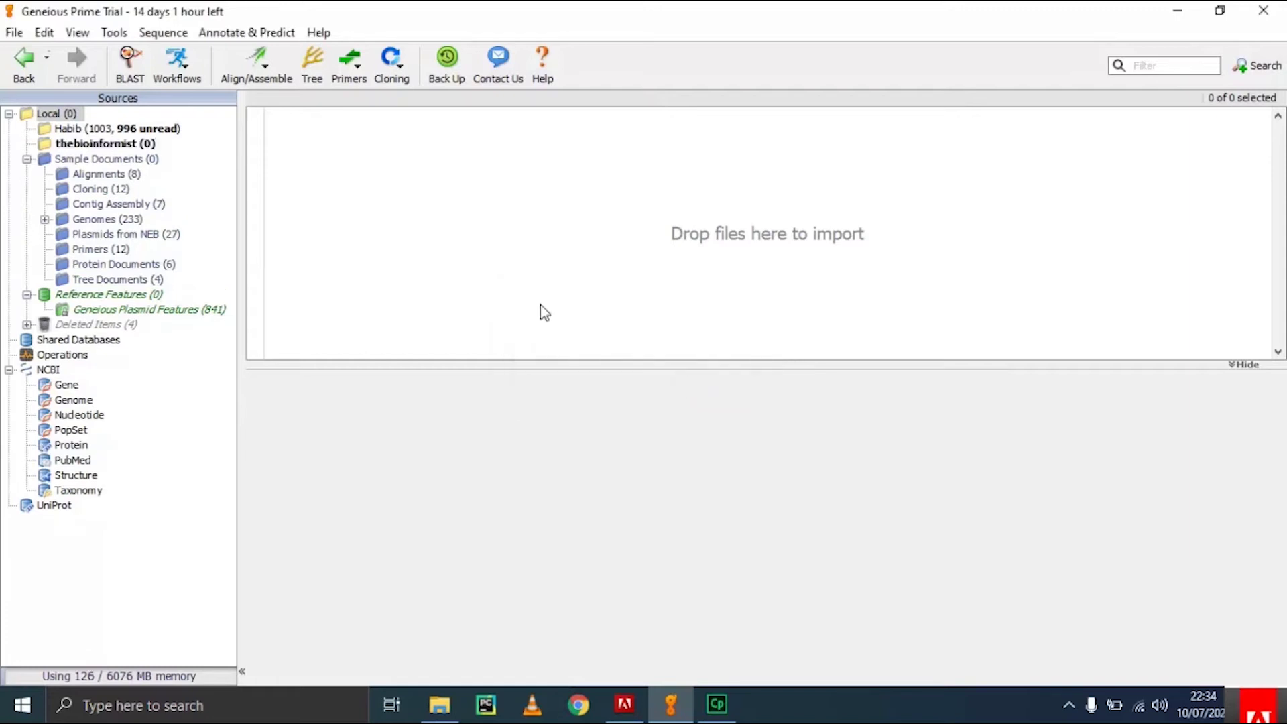
{"action": "left_click", "coordinate": [99, 145]}
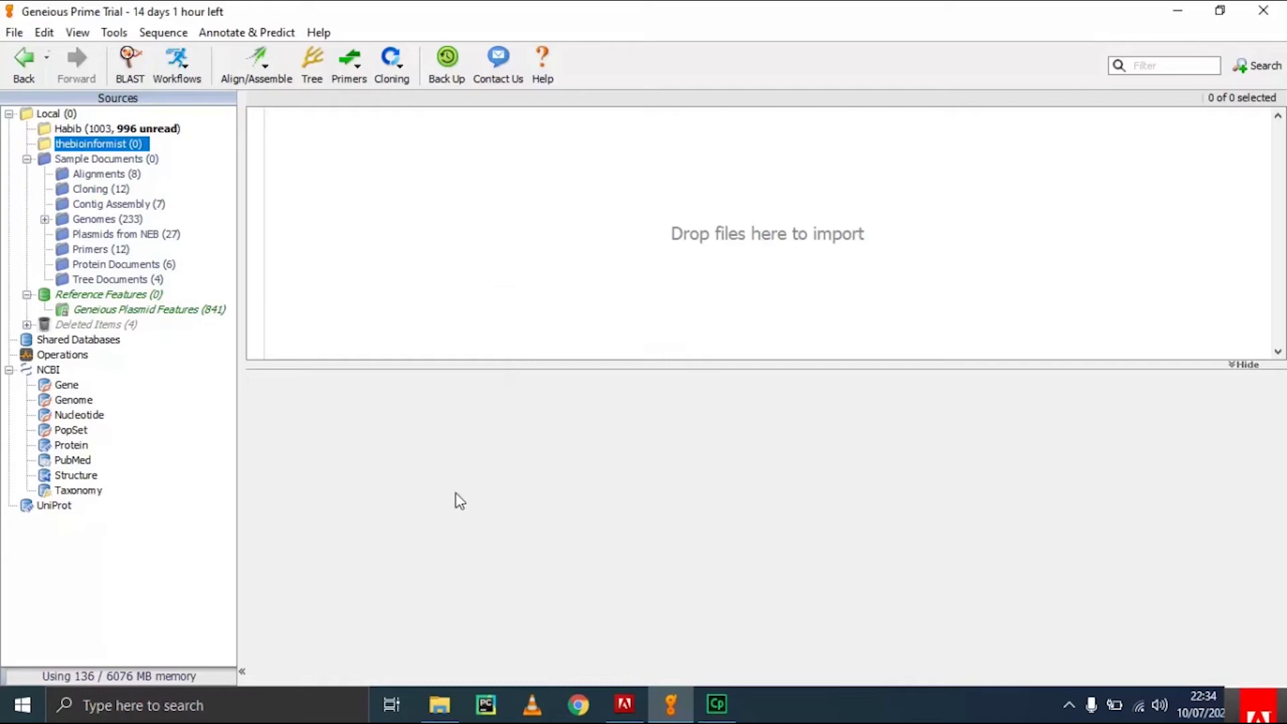
{"action": "left_click", "coordinate": [437, 706]}
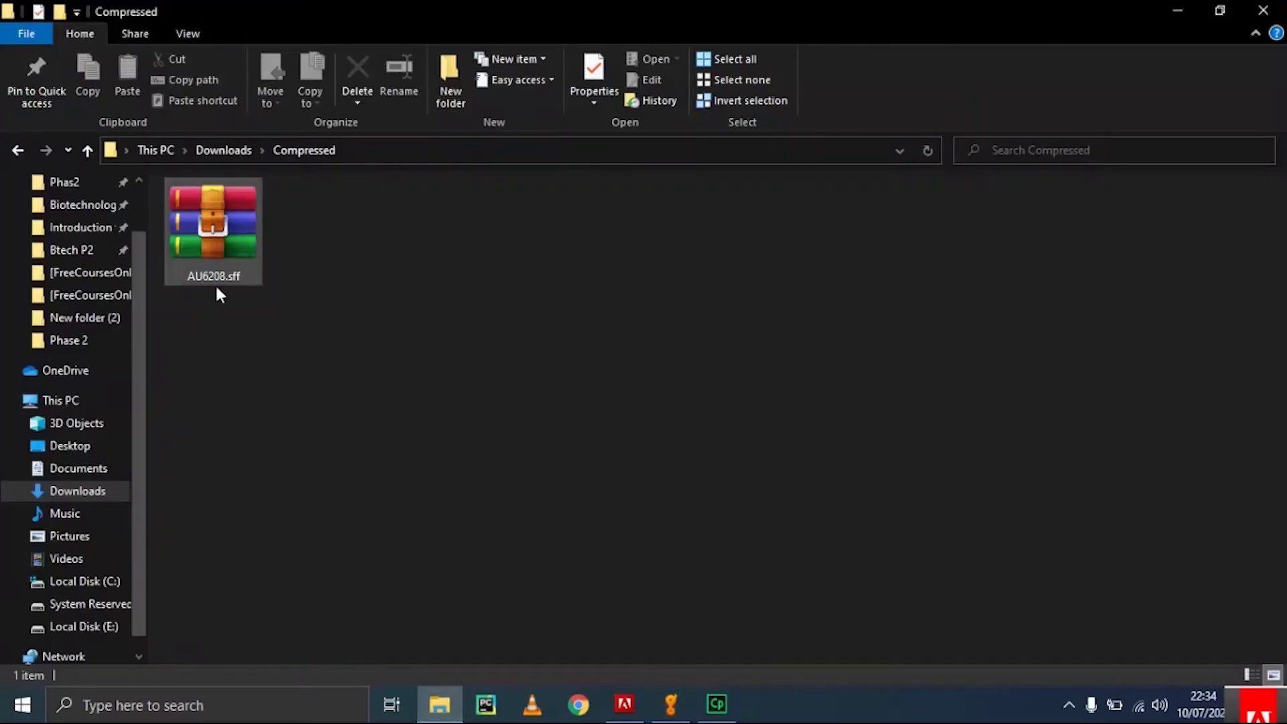
Cancel the AU6208.sff import and move the thebioinformist folder to Deleted Items.
{"action": "left_click_drag", "start_coordinate": [215, 282], "coordinate": [791, 231]}
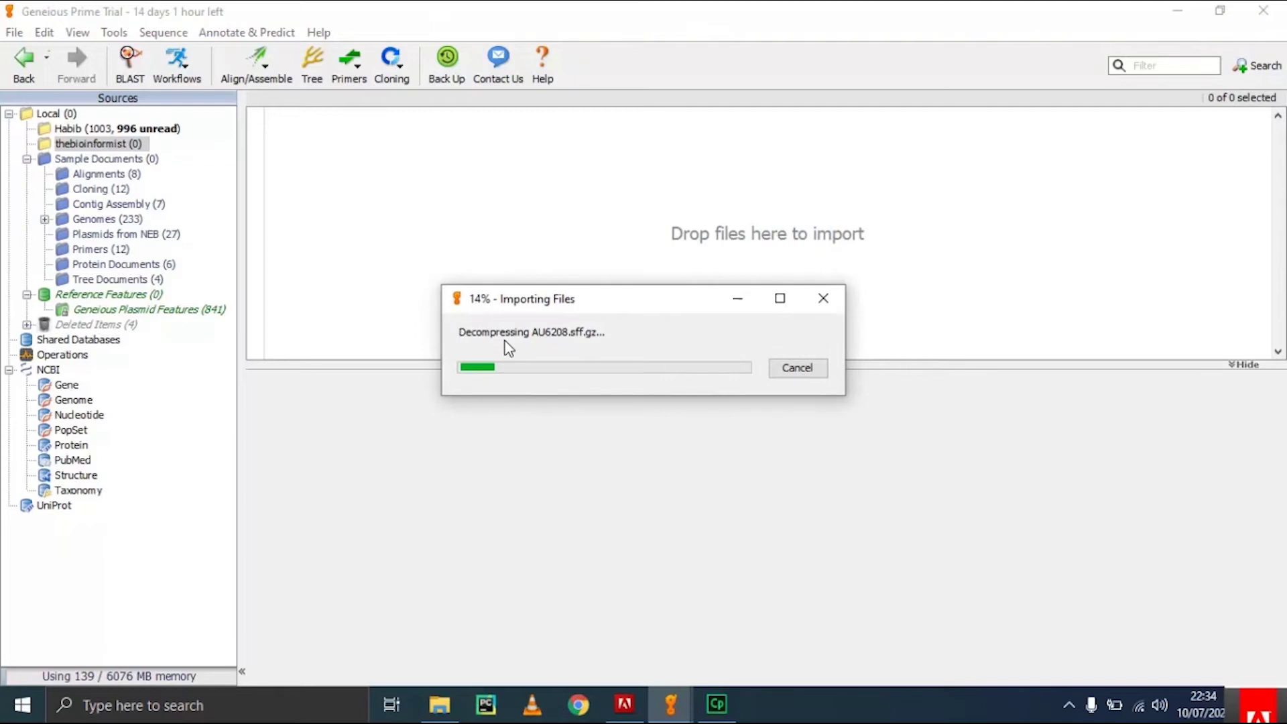
{"action": "left_click", "coordinate": [774, 370]}
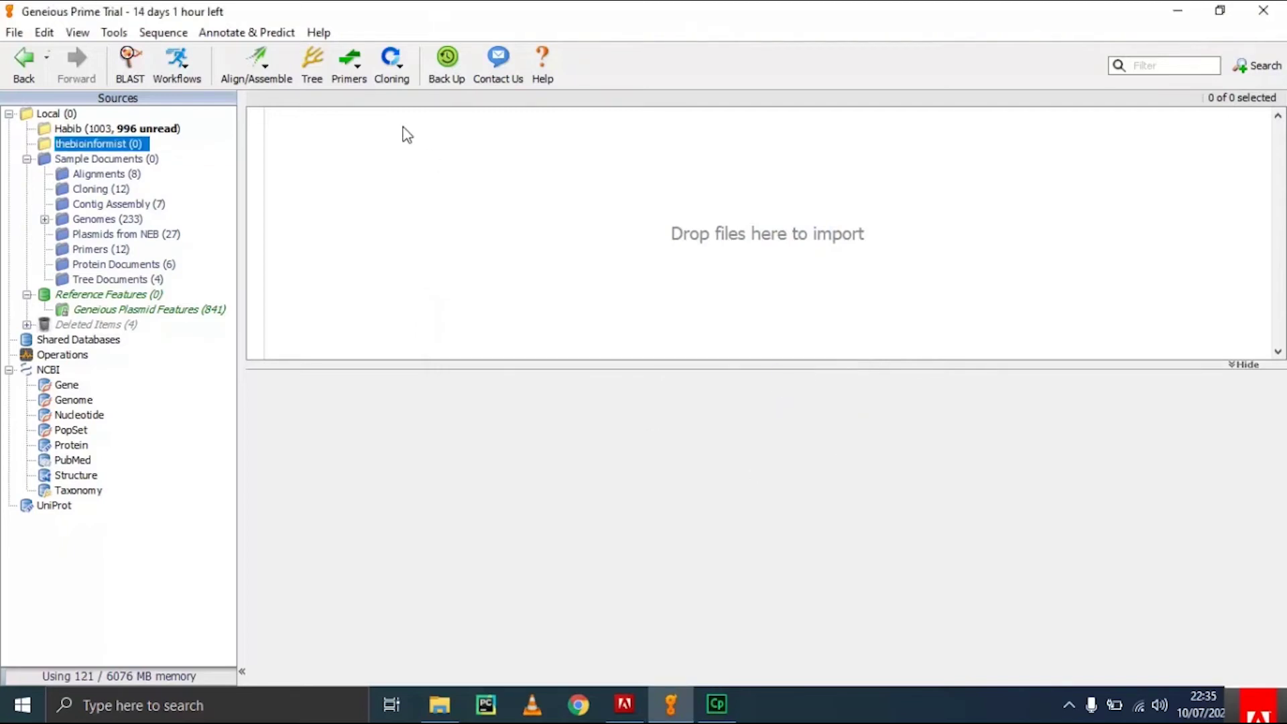
{"action": "right_click", "coordinate": [87, 143]}
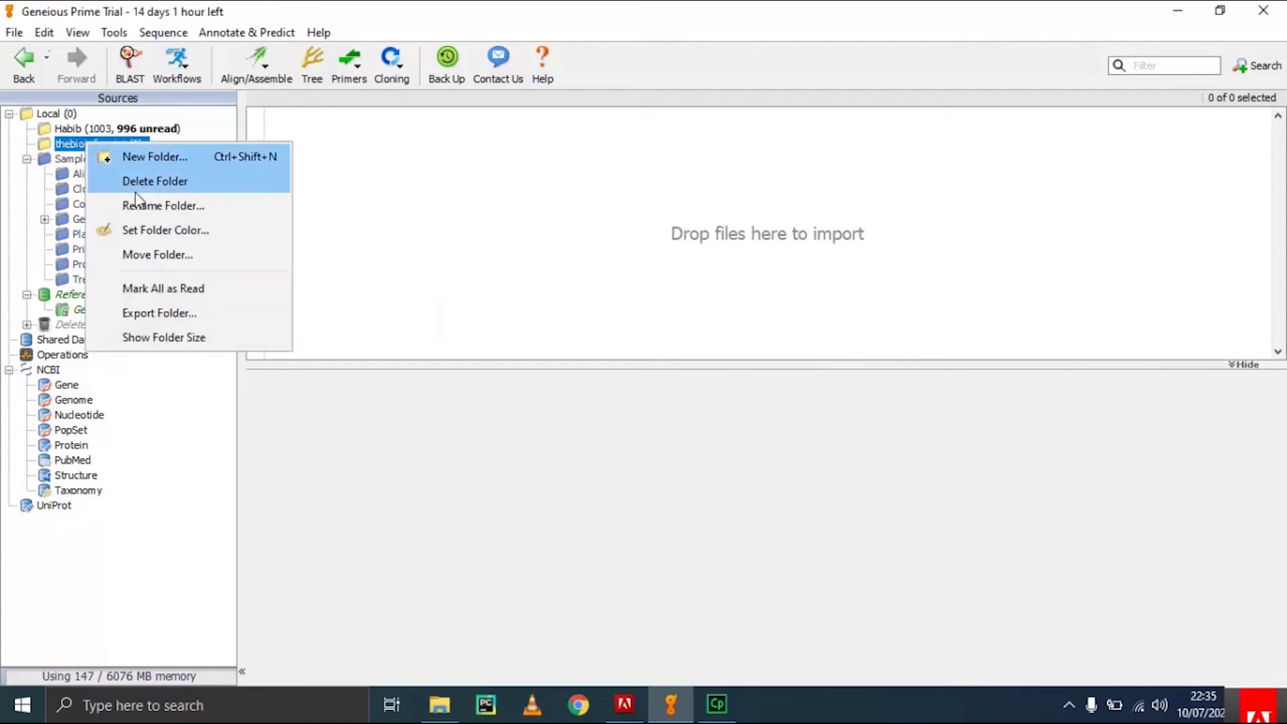
{"action": "left_click", "coordinate": [184, 181]}
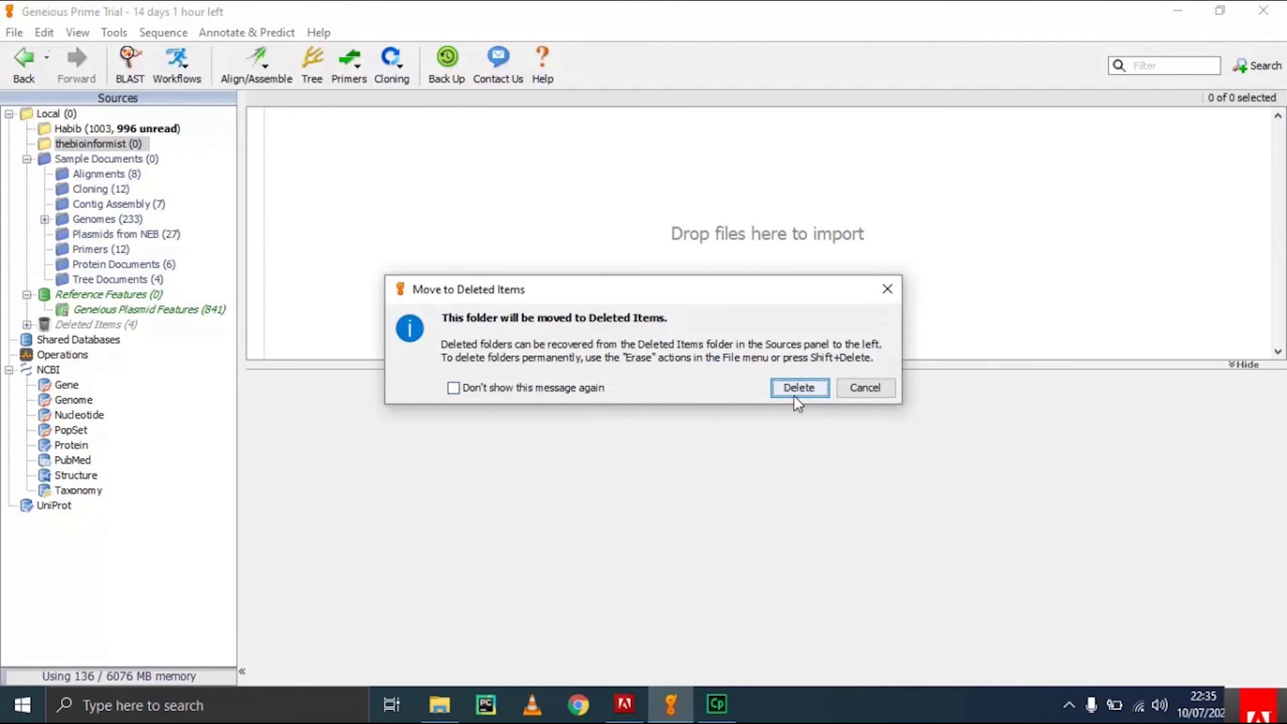
{"action": "left_click", "coordinate": [797, 392]}
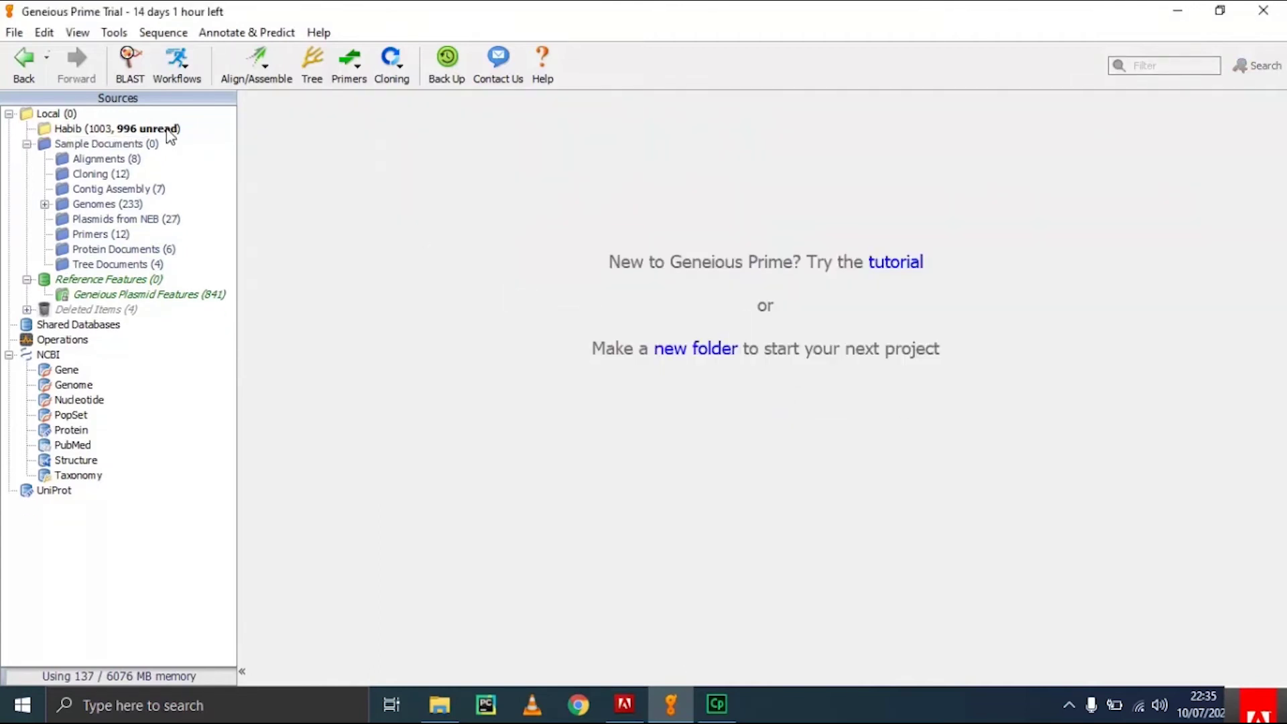
Open the AU6208 documents folder, sort it by Description, and select the raw AU6208 reads.
{"action": "left_click", "coordinate": [169, 130]}
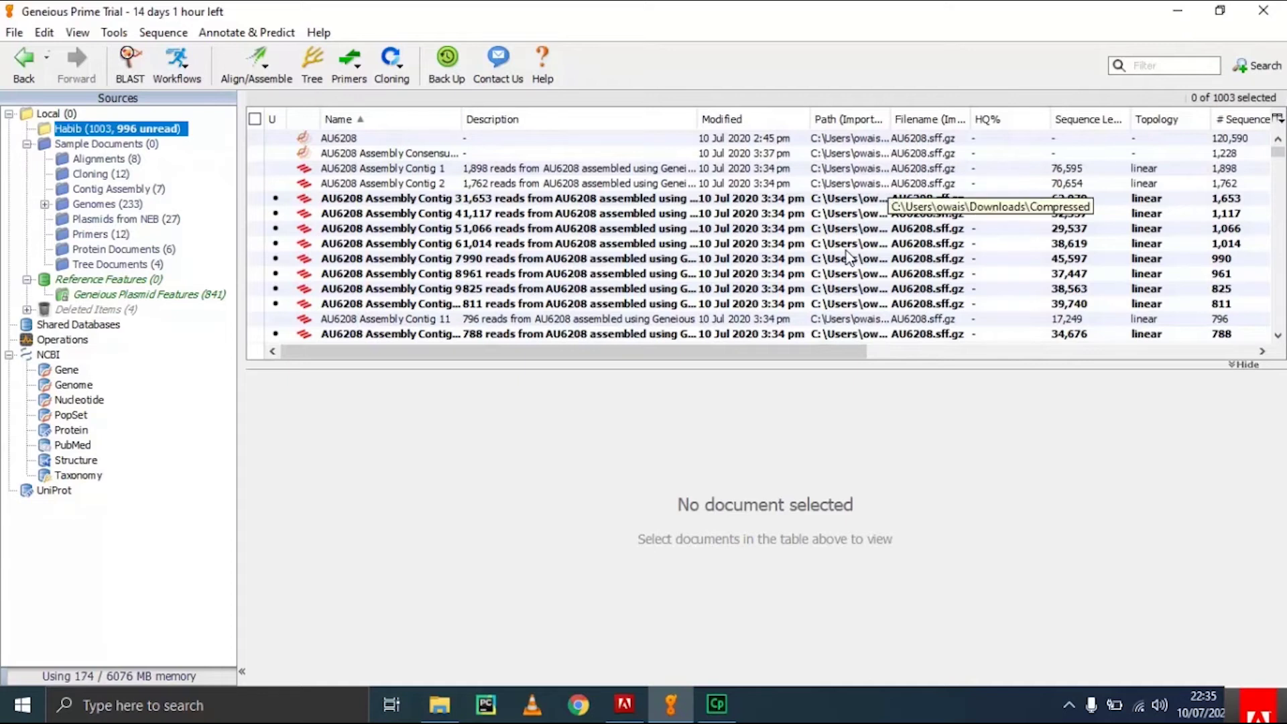
{"action": "left_click", "coordinate": [530, 120]}
{"action": "left_click", "coordinate": [510, 138]}
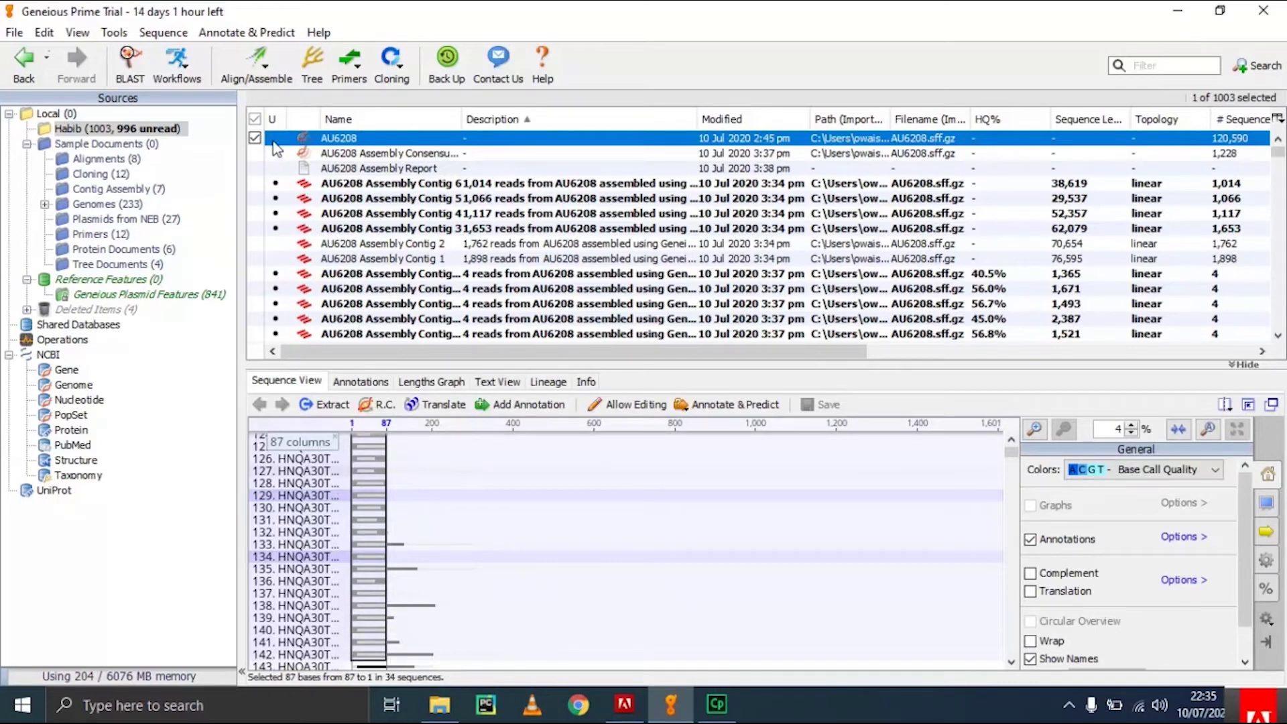
Launch De Novo Assemble from Align/Assemble, collapsing and re-expanding its advanced options.
{"action": "left_click", "coordinate": [265, 77]}
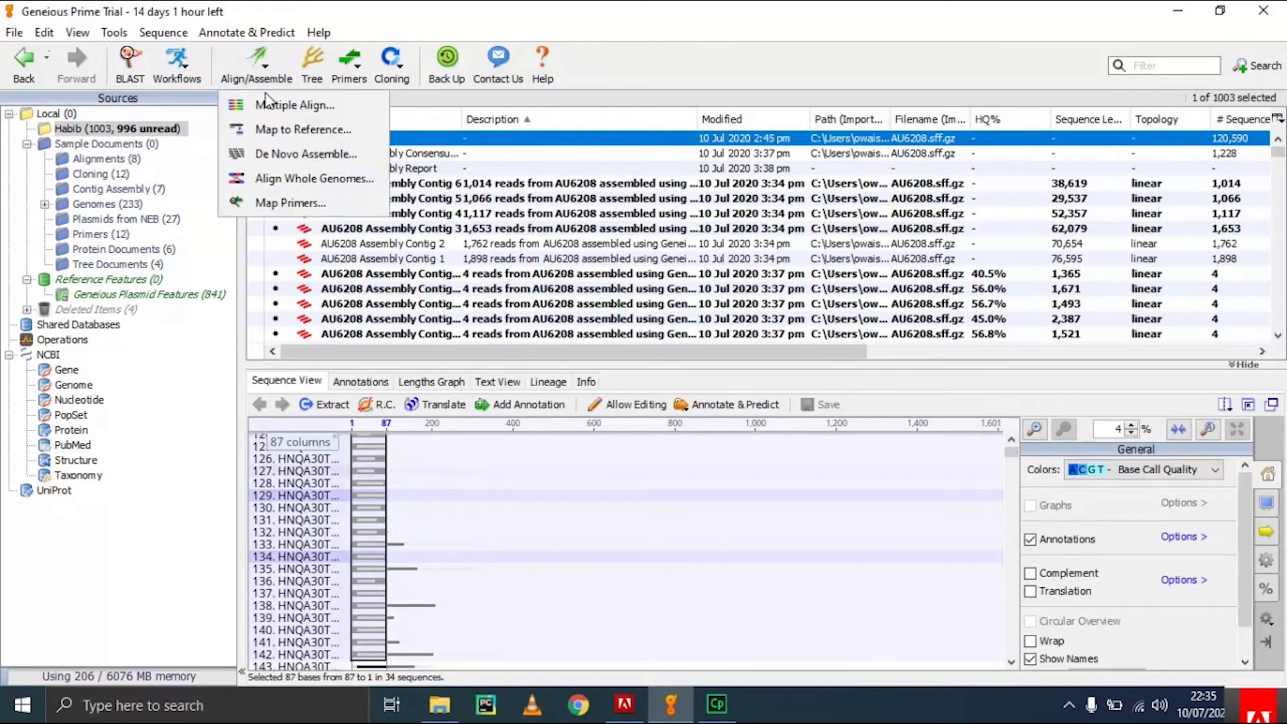
{"action": "left_click", "coordinate": [284, 164]}
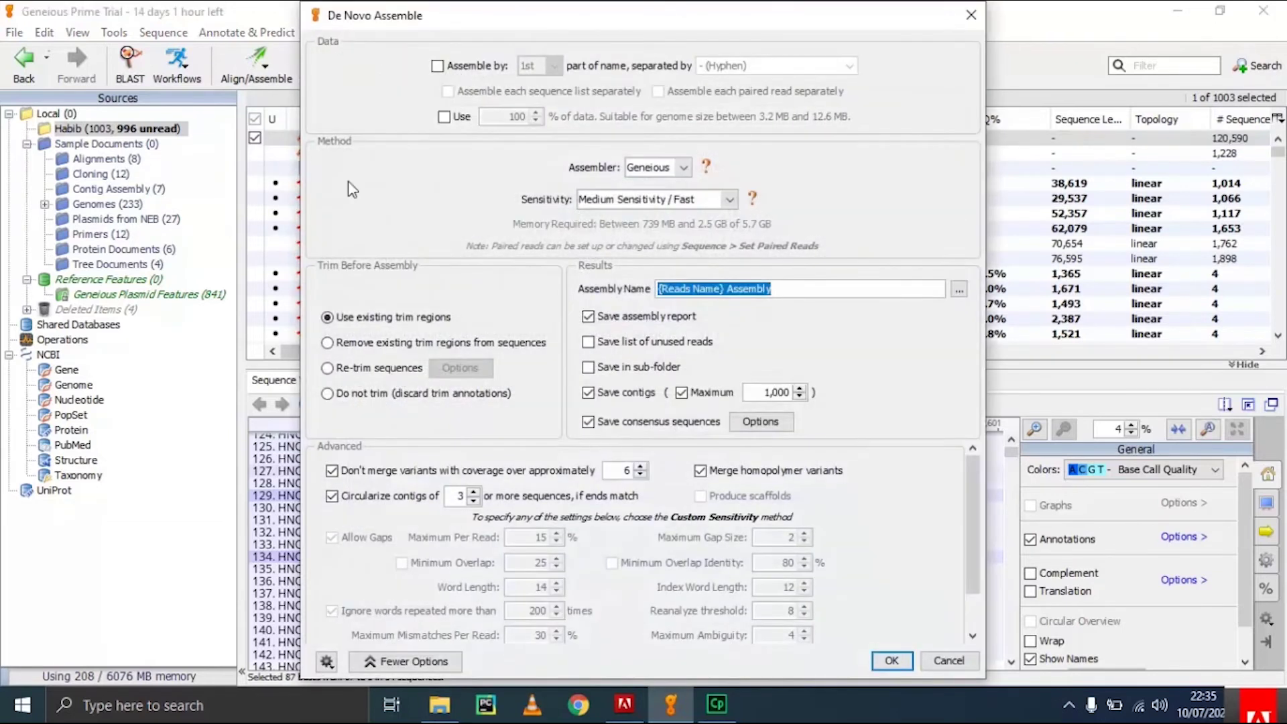
{"action": "left_click", "coordinate": [397, 667]}
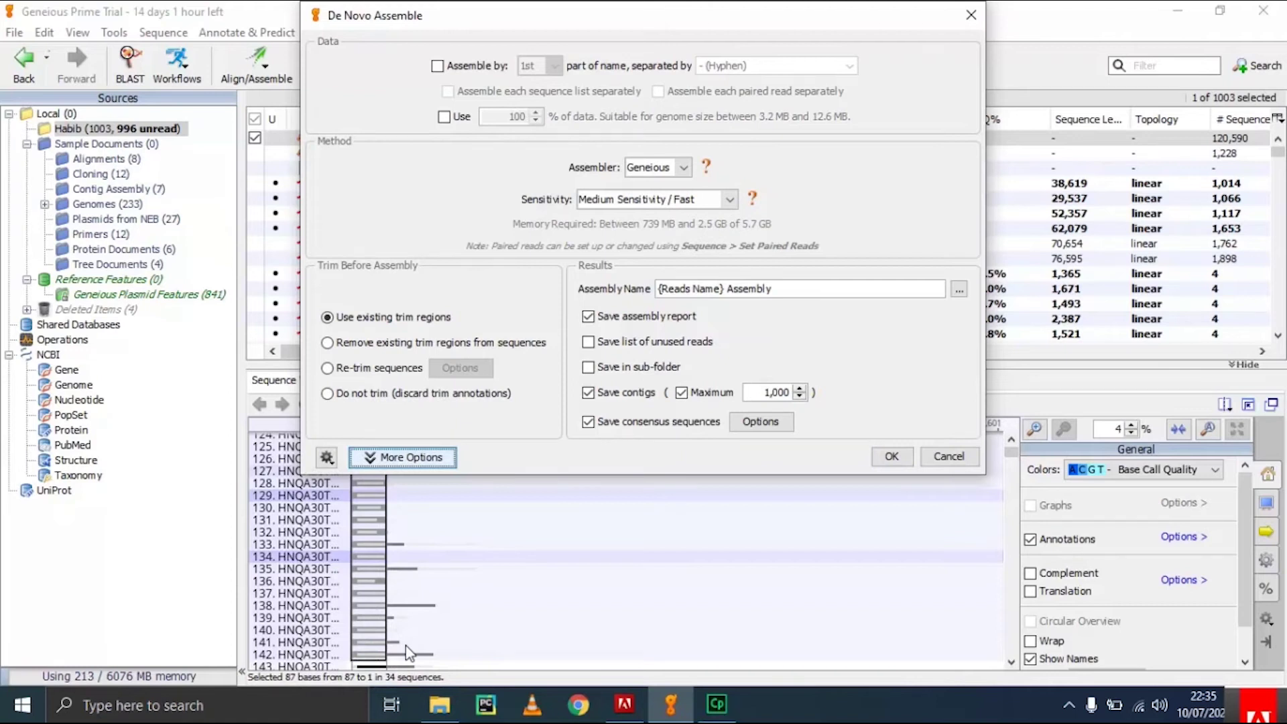
{"action": "left_click", "coordinate": [400, 458]}
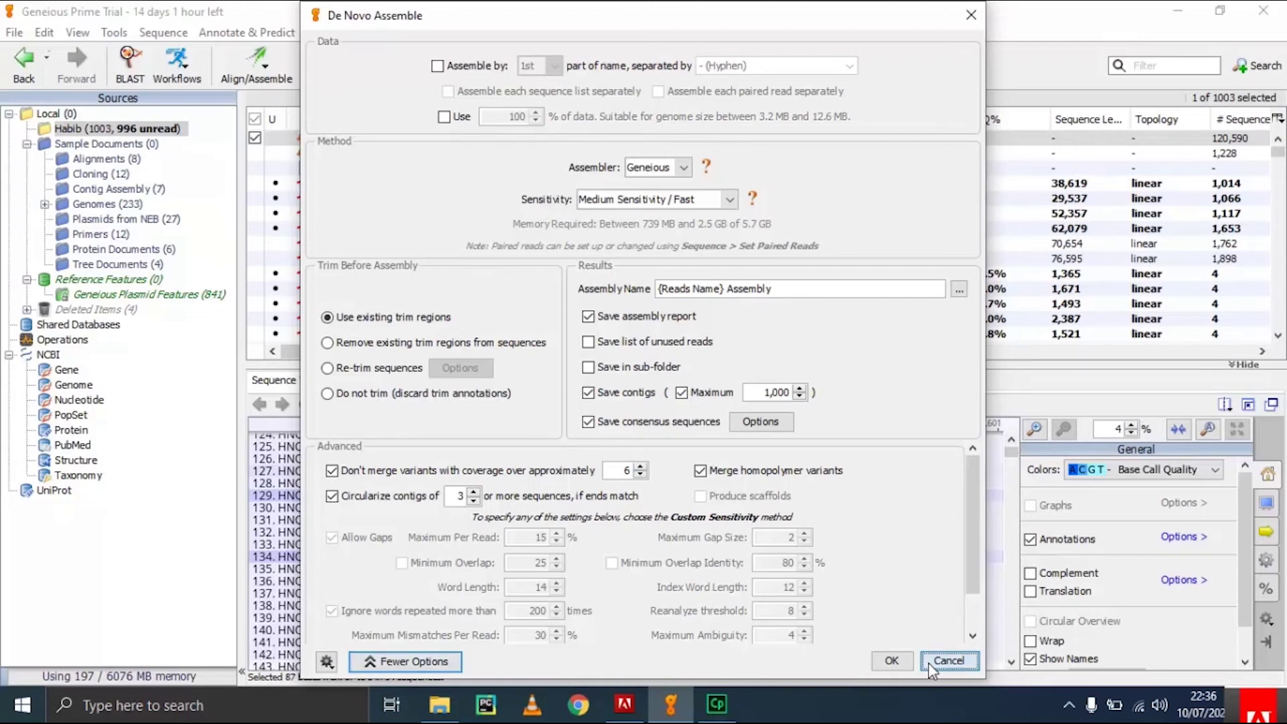
Cancel the De Novo Assemble dialog without running an assembly.
{"action": "left_click", "coordinate": [928, 663]}
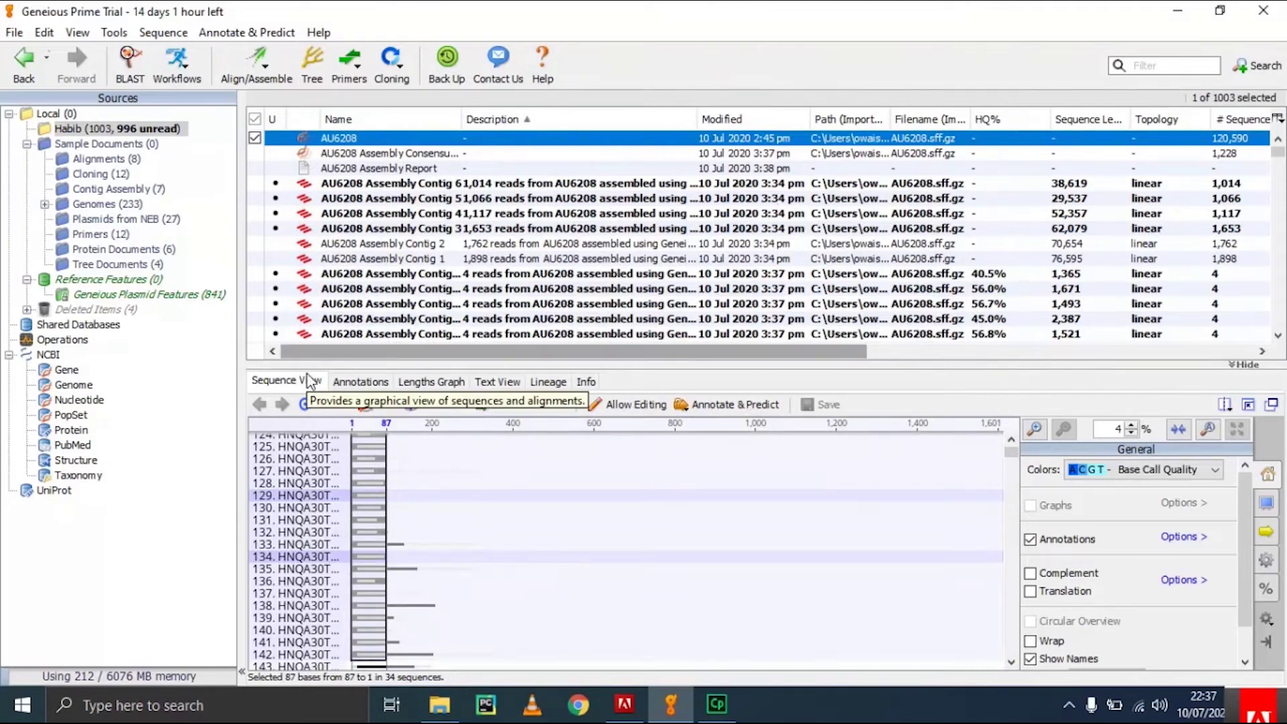
Display the Lengths Graph of the AU6208 reads, peaking near 1,050 bases.
{"action": "left_click", "coordinate": [361, 391]}
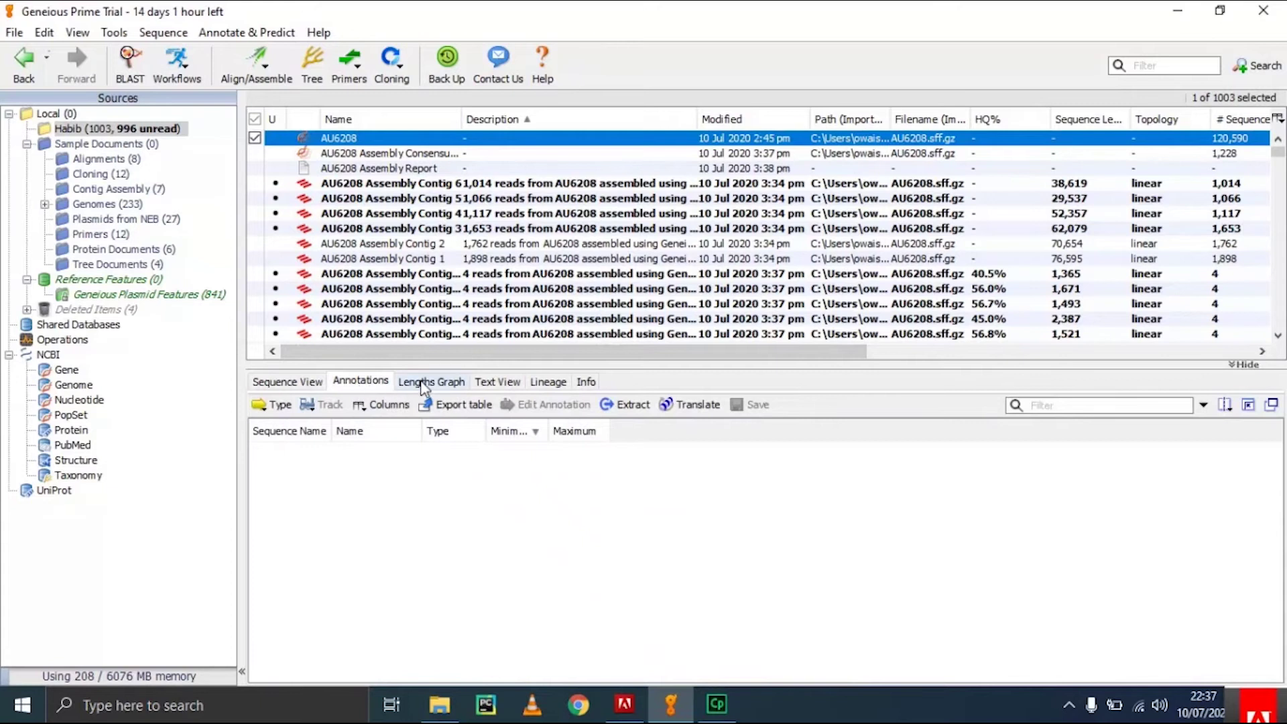
{"action": "left_click", "coordinate": [419, 383]}
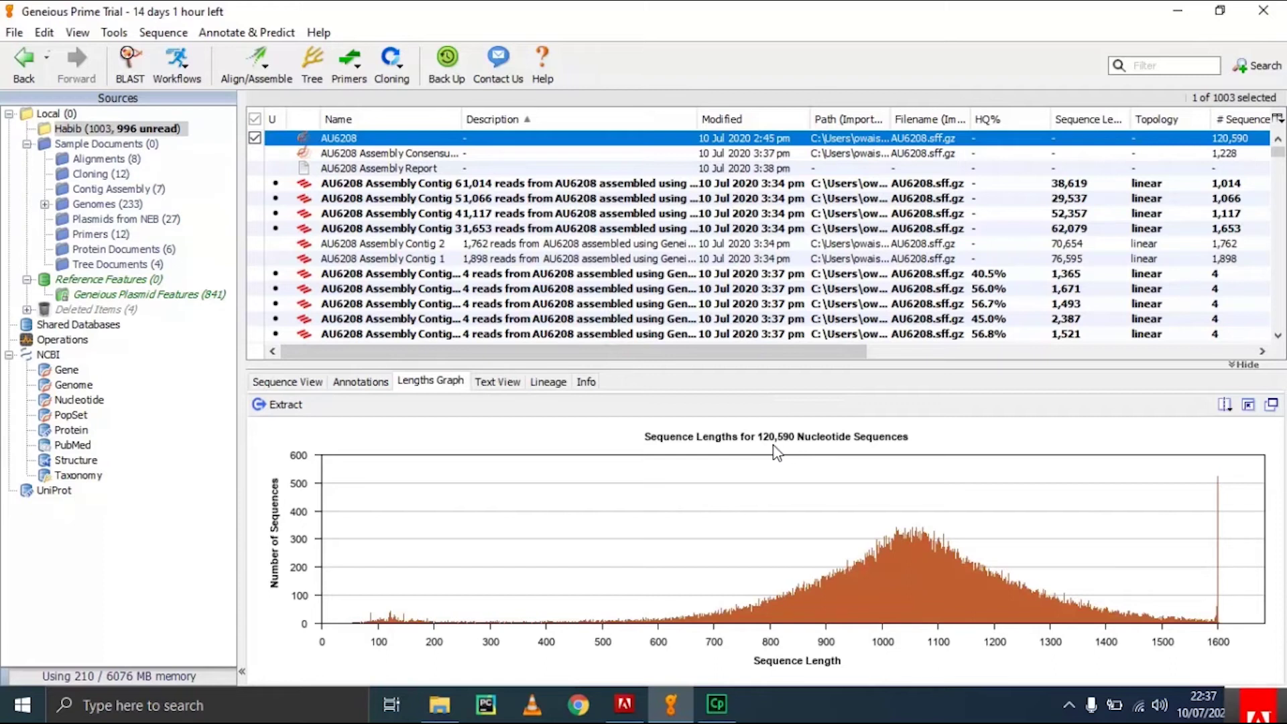
Toggle Select All on and off so none of the 1003 documents remain selected.
{"action": "left_click", "coordinate": [255, 121]}
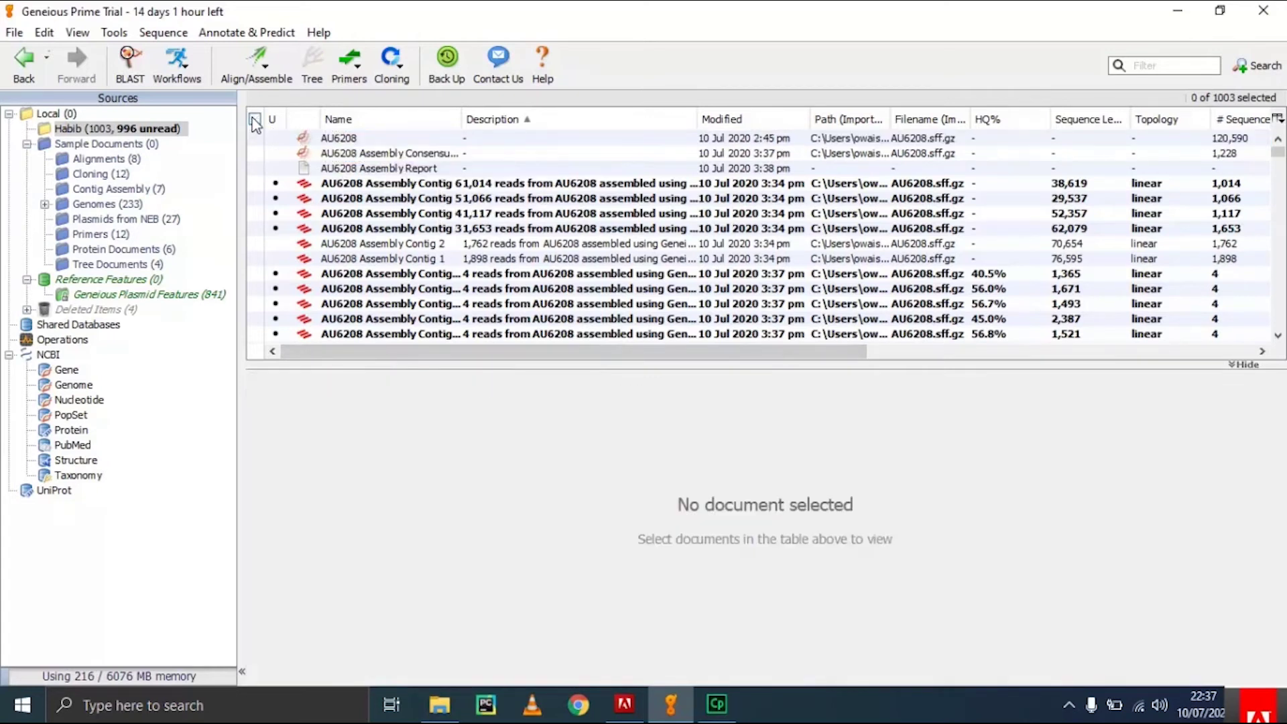
{"action": "left_click", "coordinate": [254, 120]}
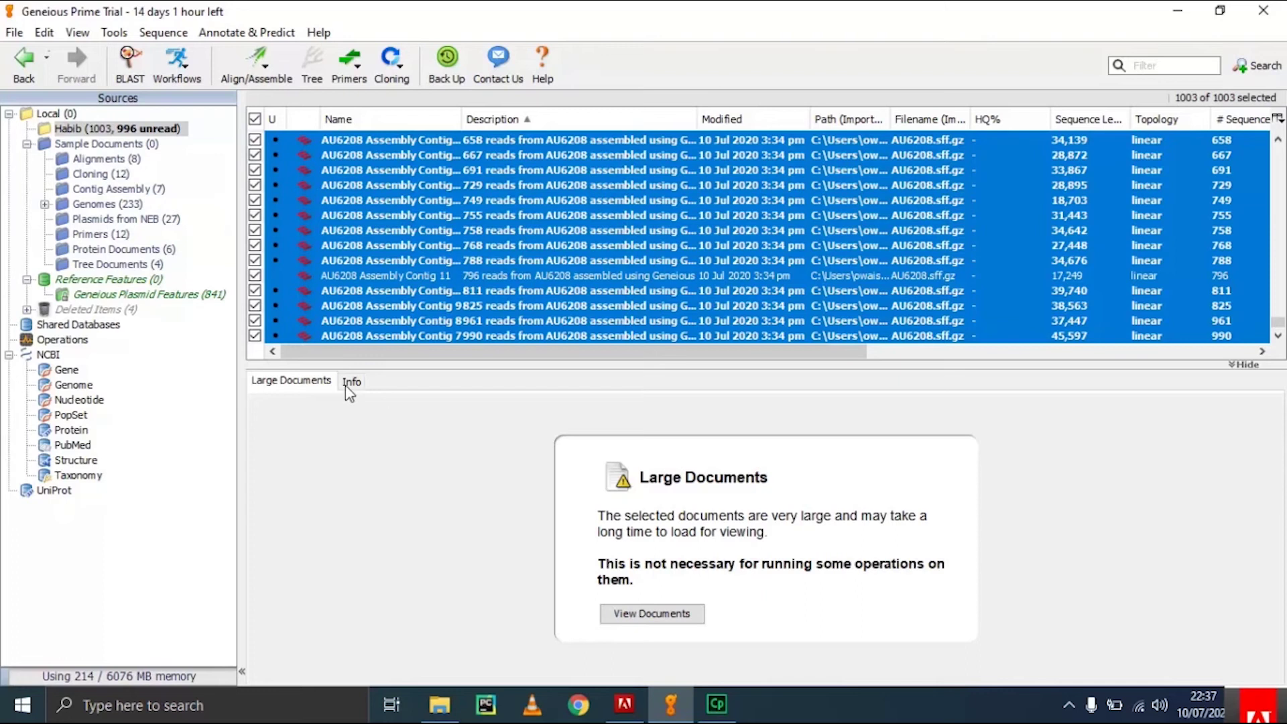
{"action": "left_click", "coordinate": [254, 119]}
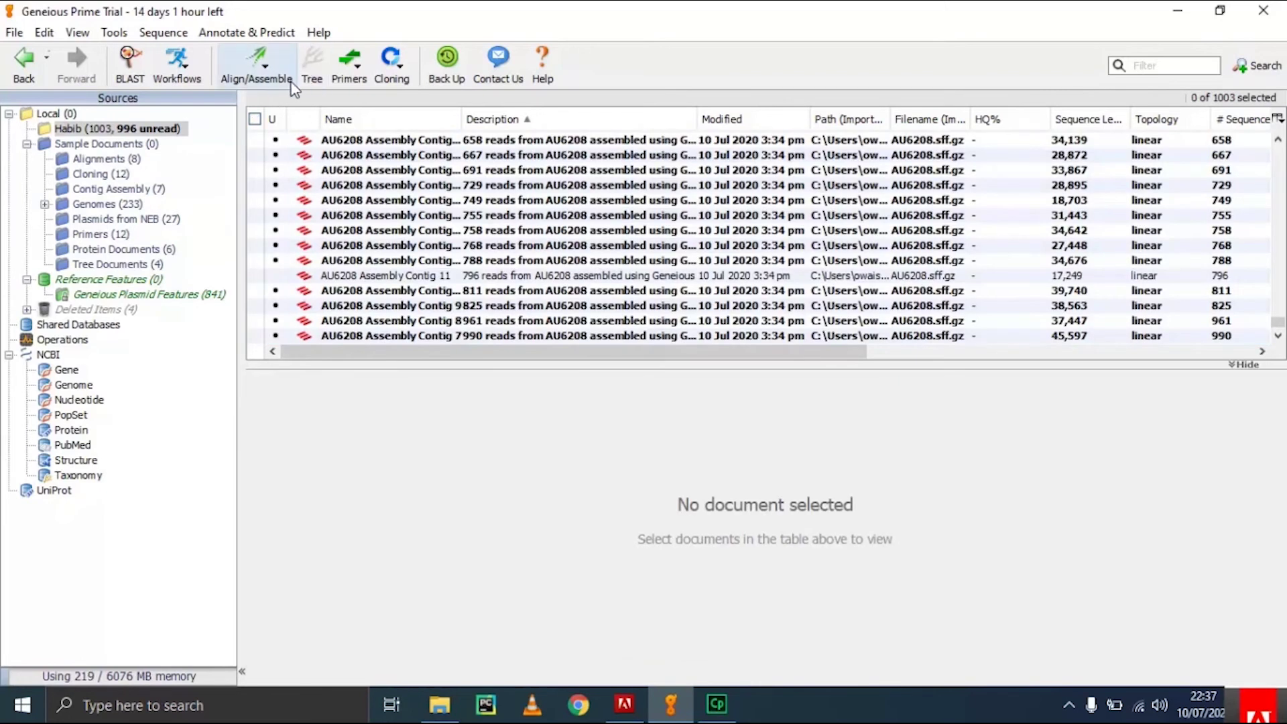
Look through the Align/Assemble and Primers operation lists, closing each without choosing anything.
{"action": "left_click", "coordinate": [285, 83]}
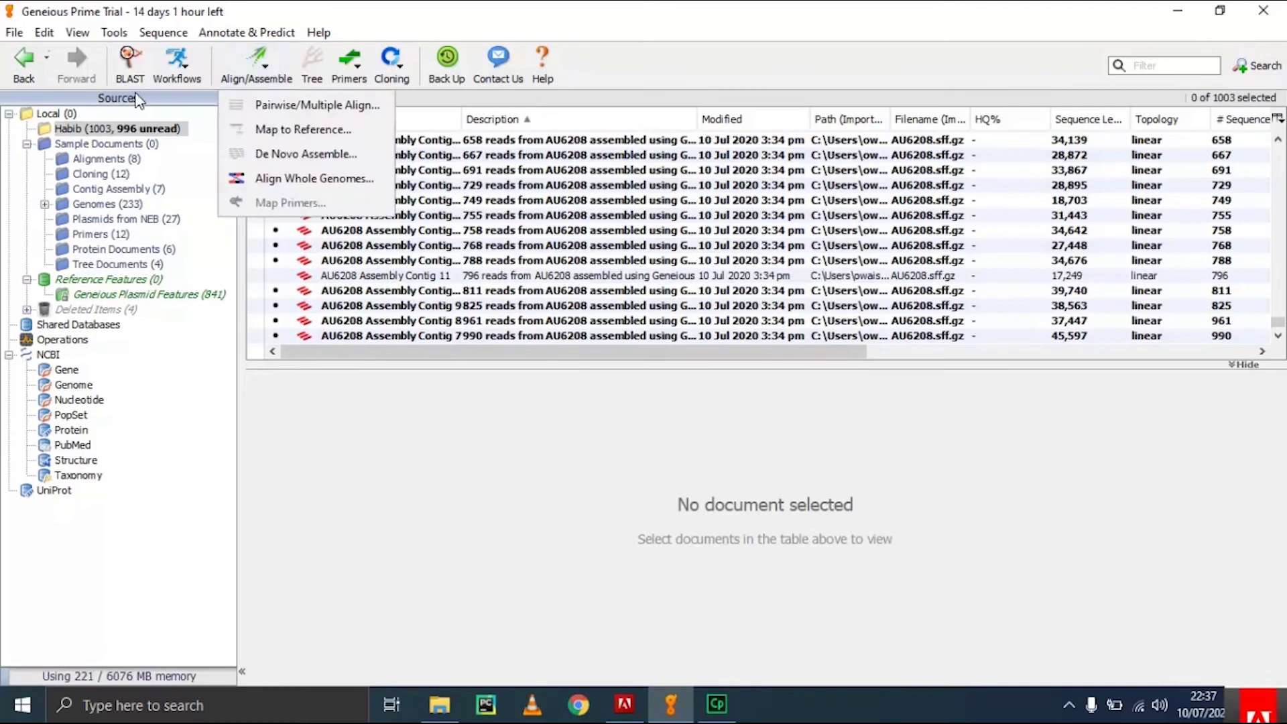
{"action": "key", "text": "Escape"}
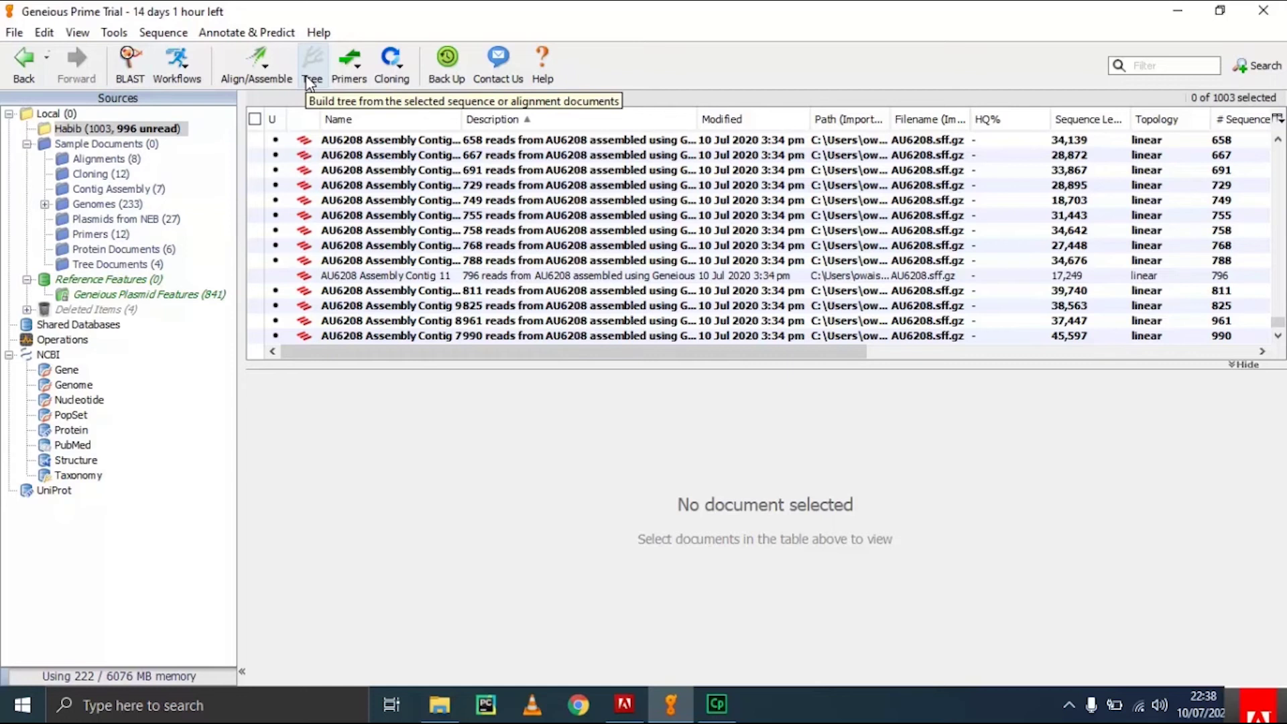
{"action": "left_click", "coordinate": [350, 70]}
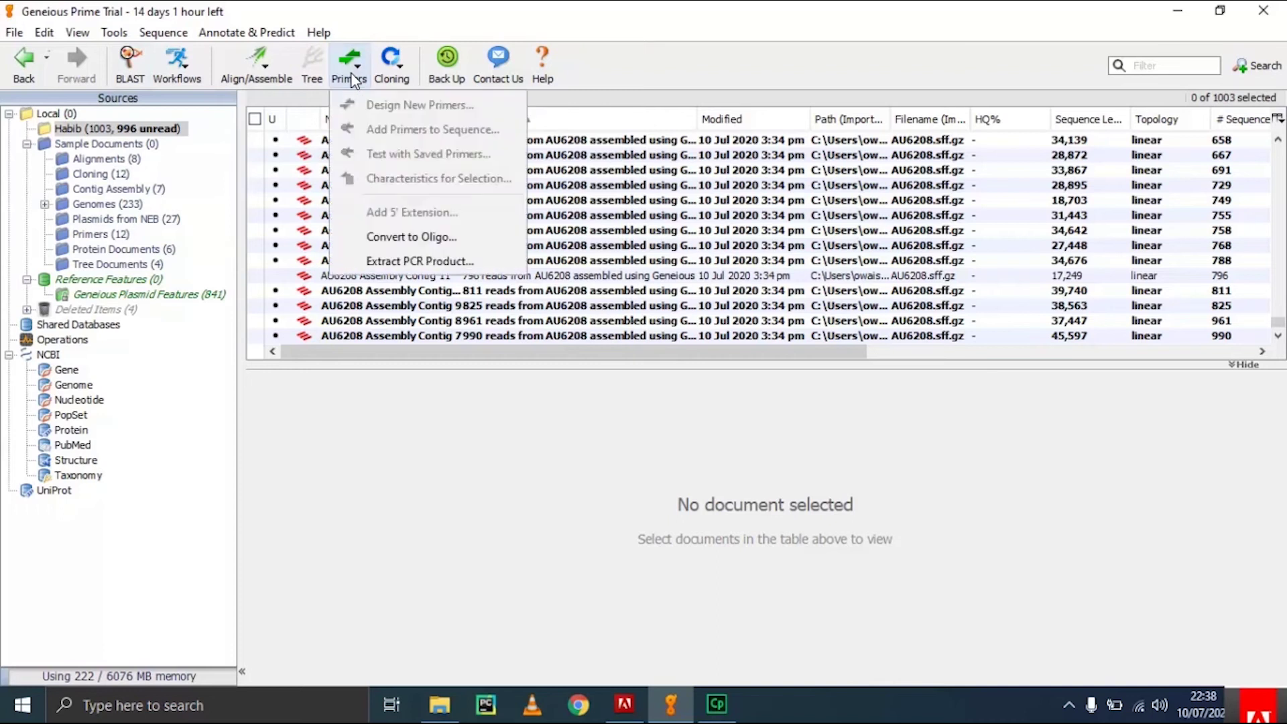
{"action": "left_click", "coordinate": [350, 70]}
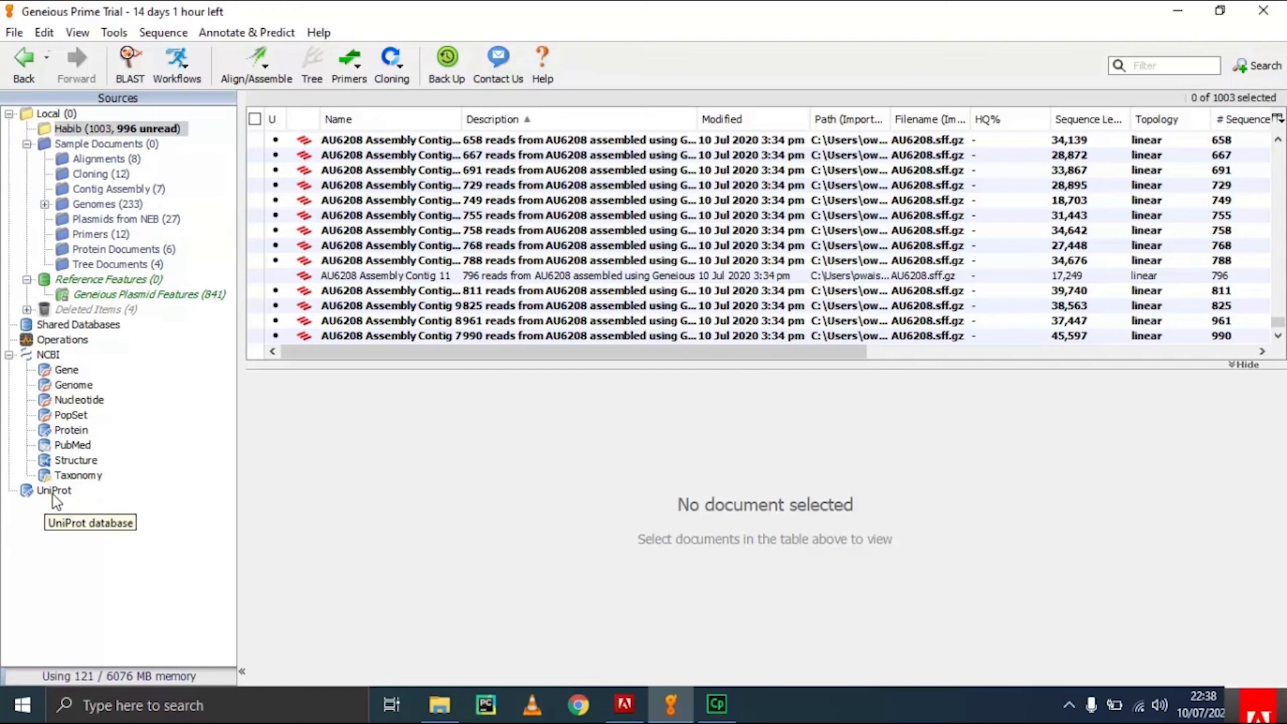
Display AU6208 Assembly Contig 18, the 691-read contig, in Contig View.
{"action": "left_click", "coordinate": [13, 32]}
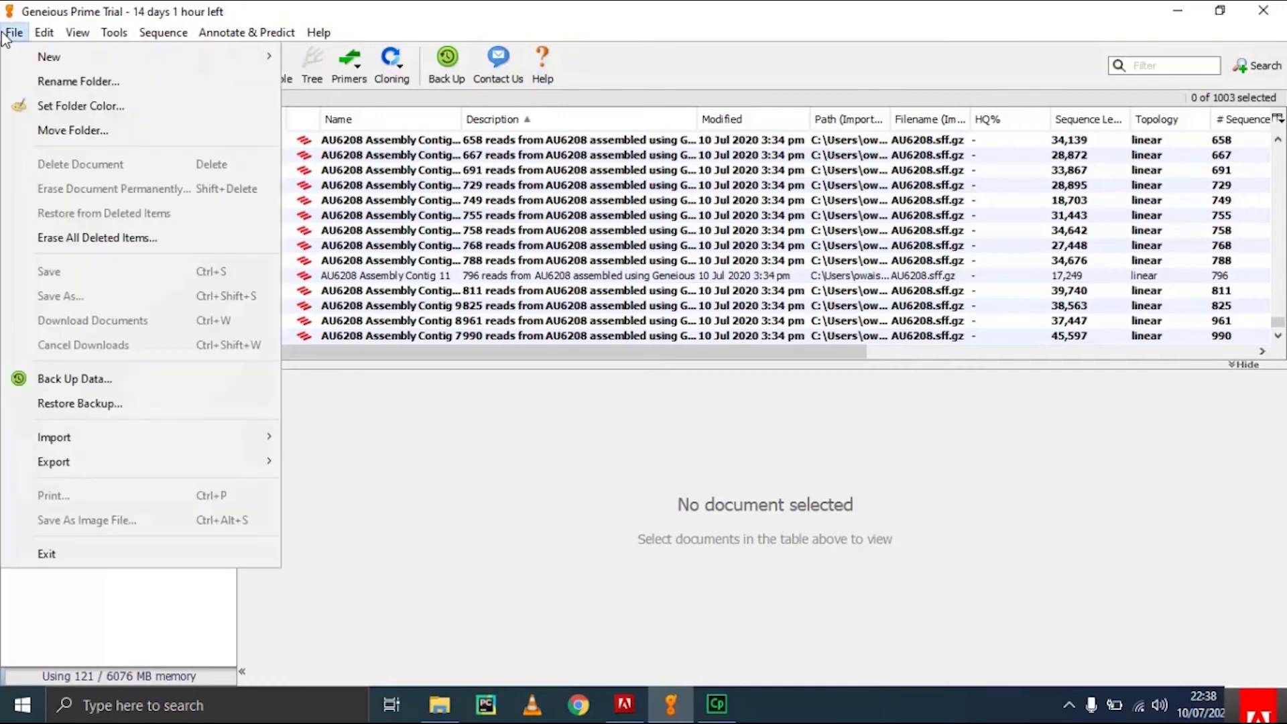
{"action": "left_click", "coordinate": [444, 173]}
{"action": "left_click", "coordinate": [358, 173]}
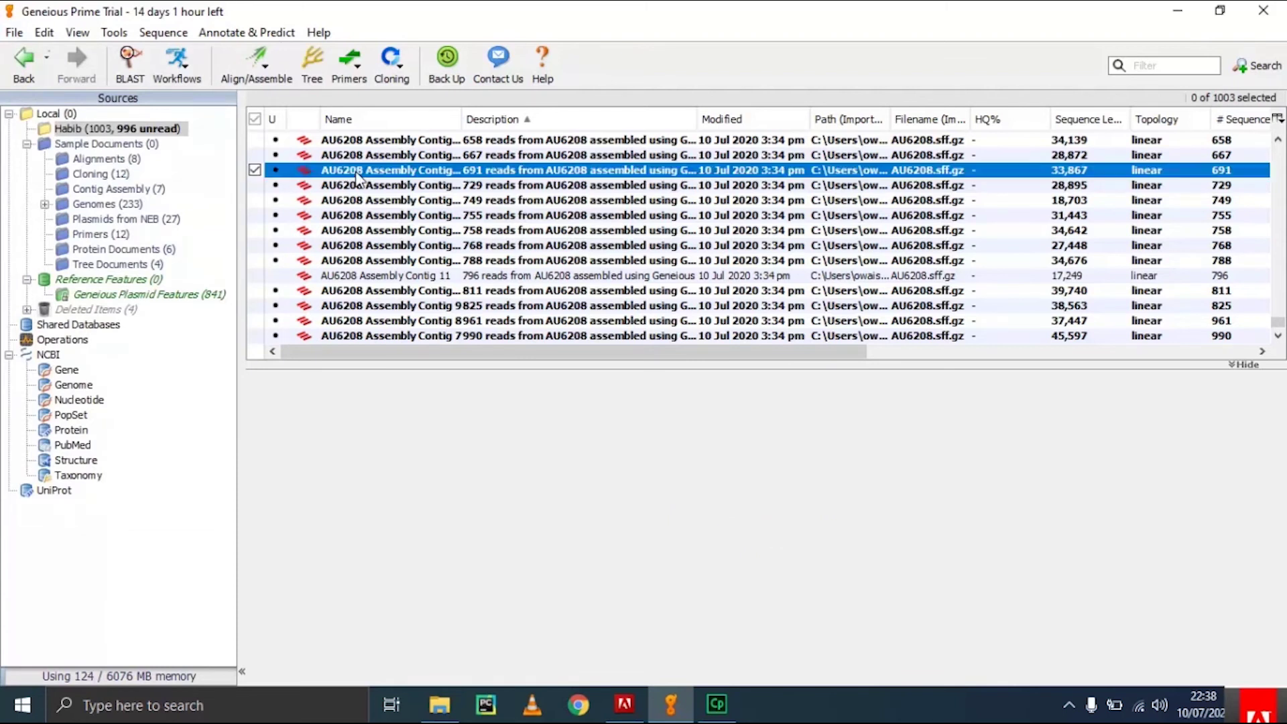
Browse the File menu's Import choices, then dismiss the menu.
{"action": "left_click", "coordinate": [14, 32]}
{"action": "mouse_move", "coordinate": [114, 32]}
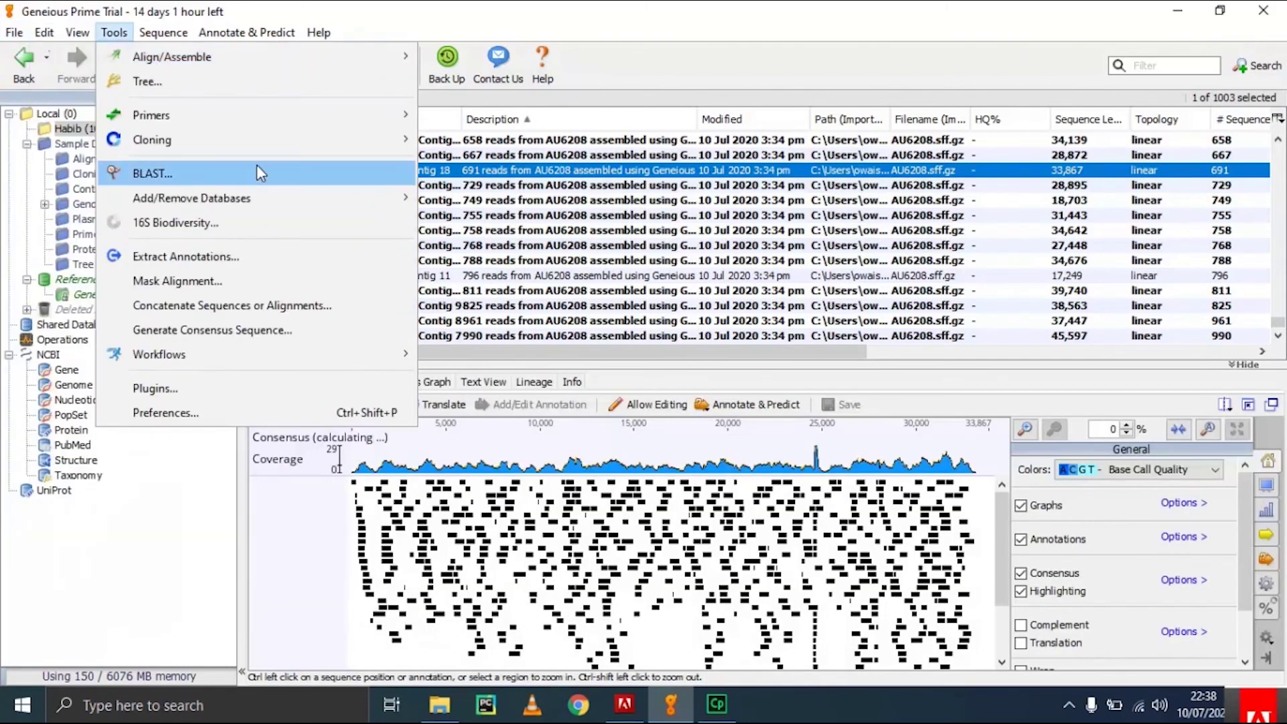
{"action": "left_click", "coordinate": [621, 173]}
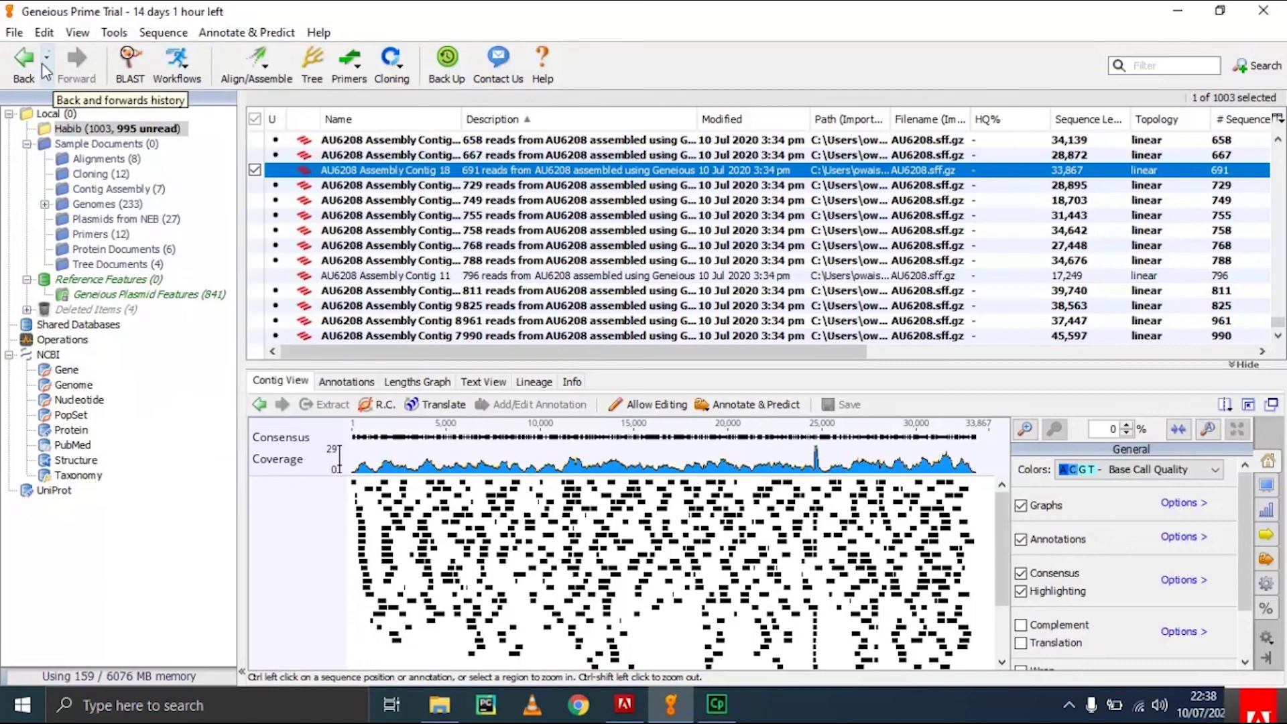
Export Contig 18's consensus sequence via File > Export with the Highest Quality (Adjusted) threshold.
{"action": "left_click", "coordinate": [13, 33]}
{"action": "mouse_move", "coordinate": [106, 429]}
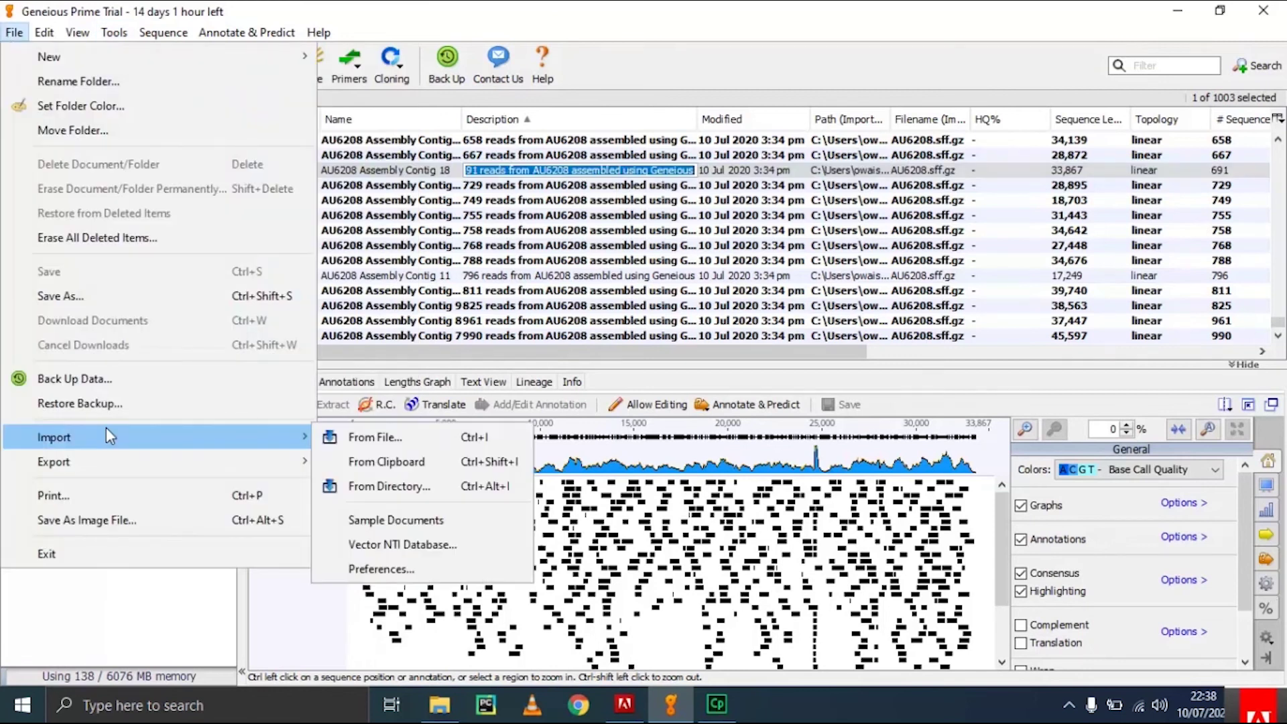
{"action": "mouse_move", "coordinate": [130, 466]}
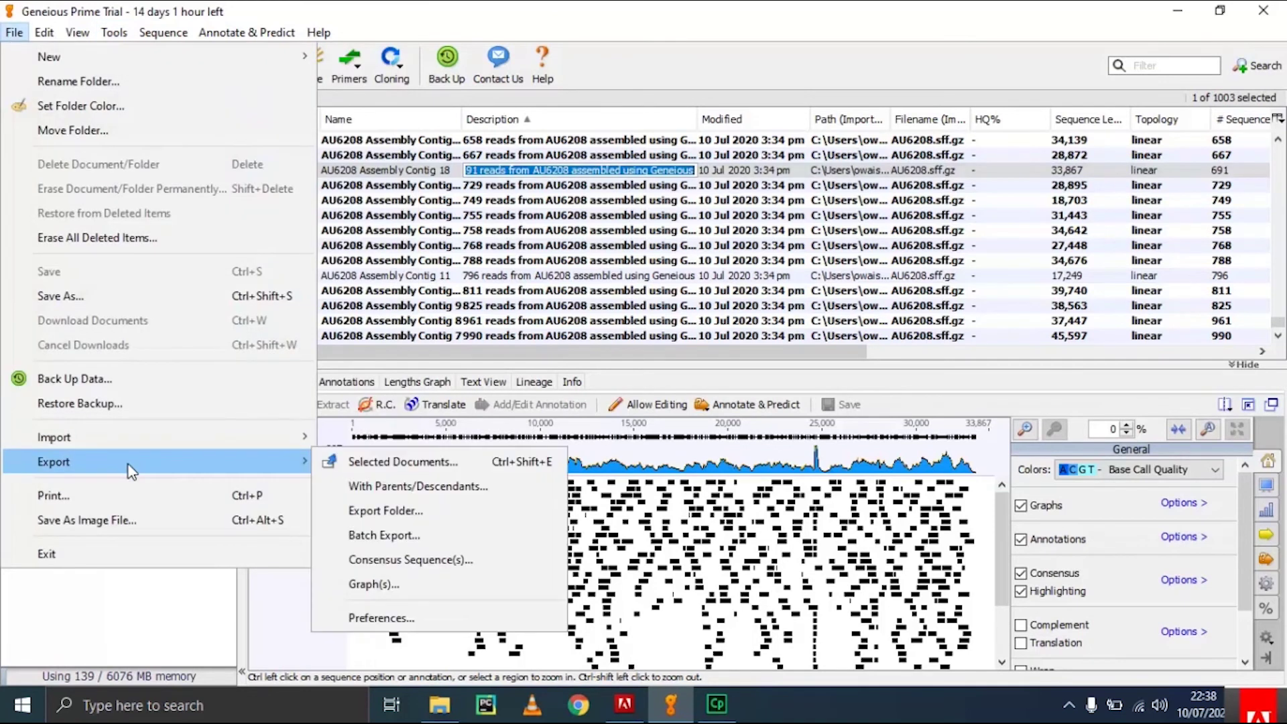
{"action": "left_click", "coordinate": [464, 557]}
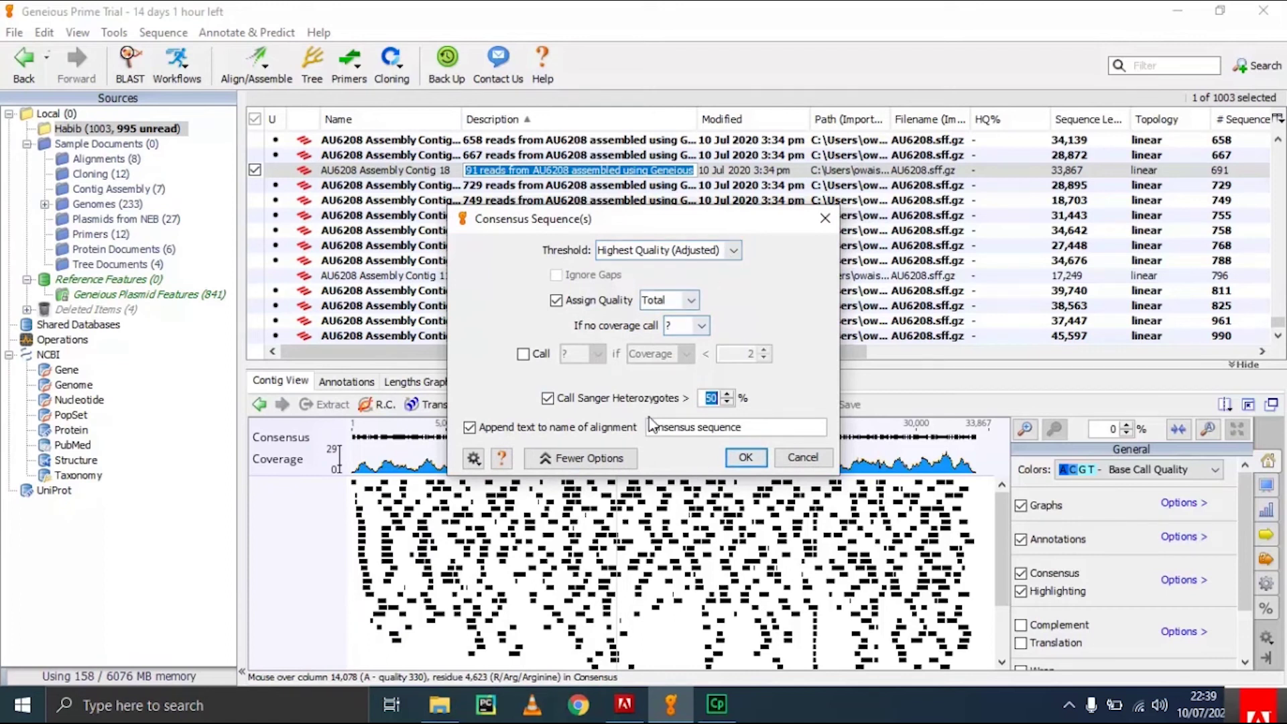
{"action": "left_click", "coordinate": [745, 457]}
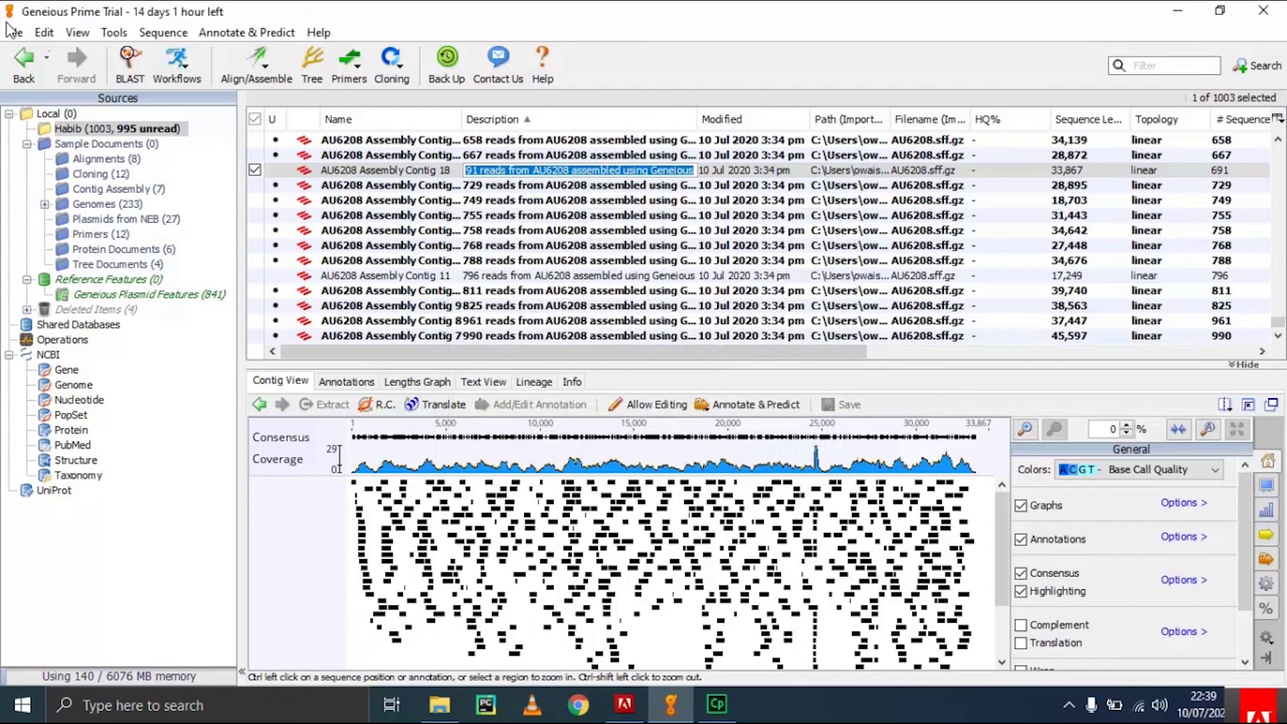
{"action": "left_click", "coordinate": [13, 32]}
{"action": "mouse_move", "coordinate": [107, 466]}
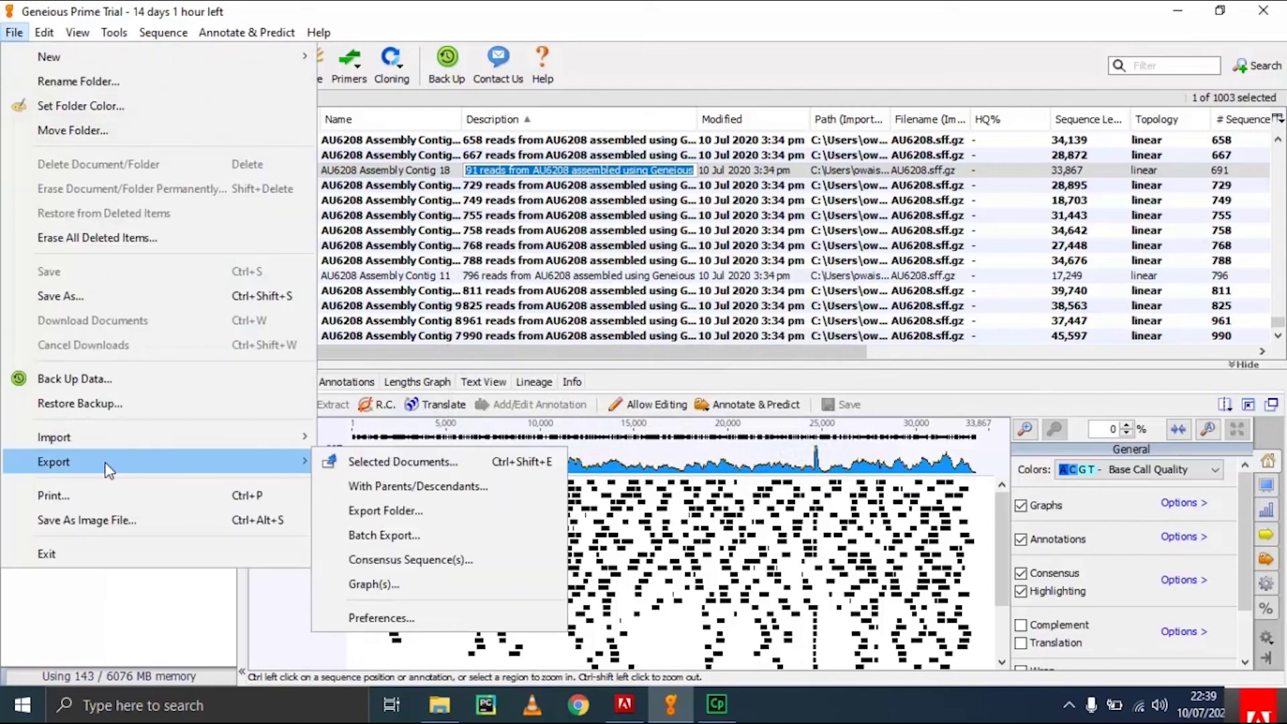
{"action": "left_click", "coordinate": [518, 534]}
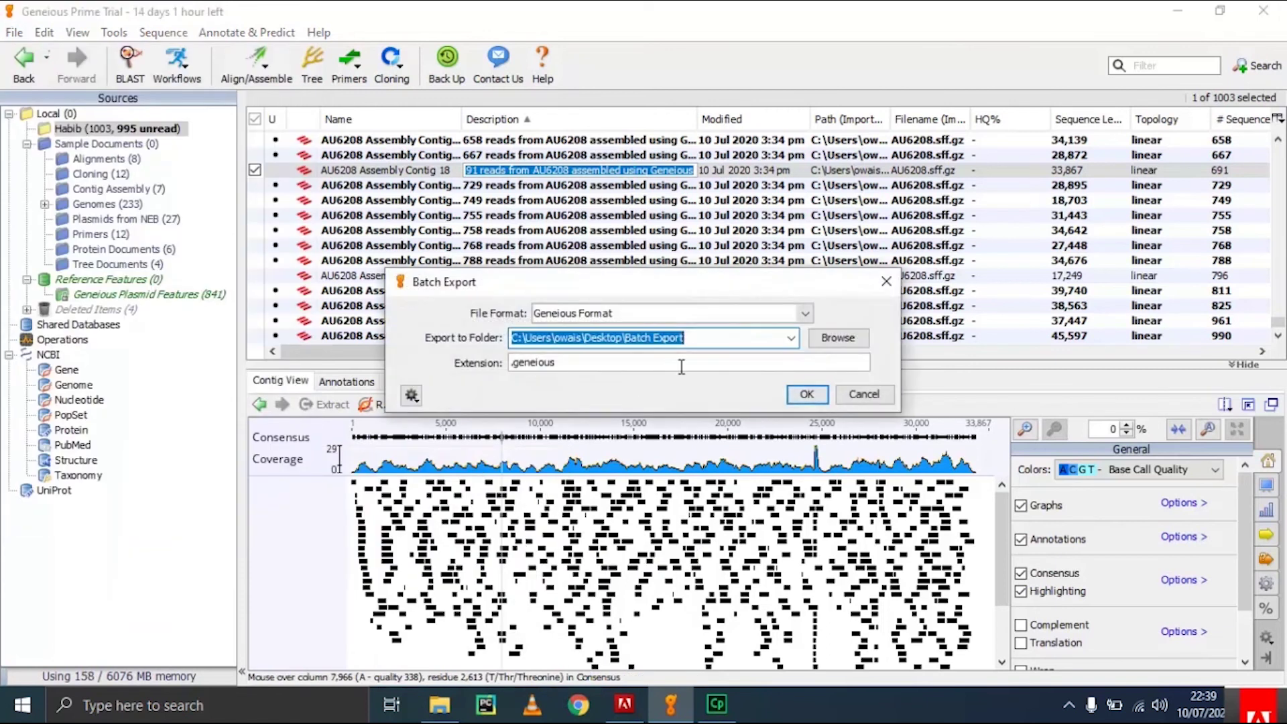
{"action": "left_click", "coordinate": [790, 315]}
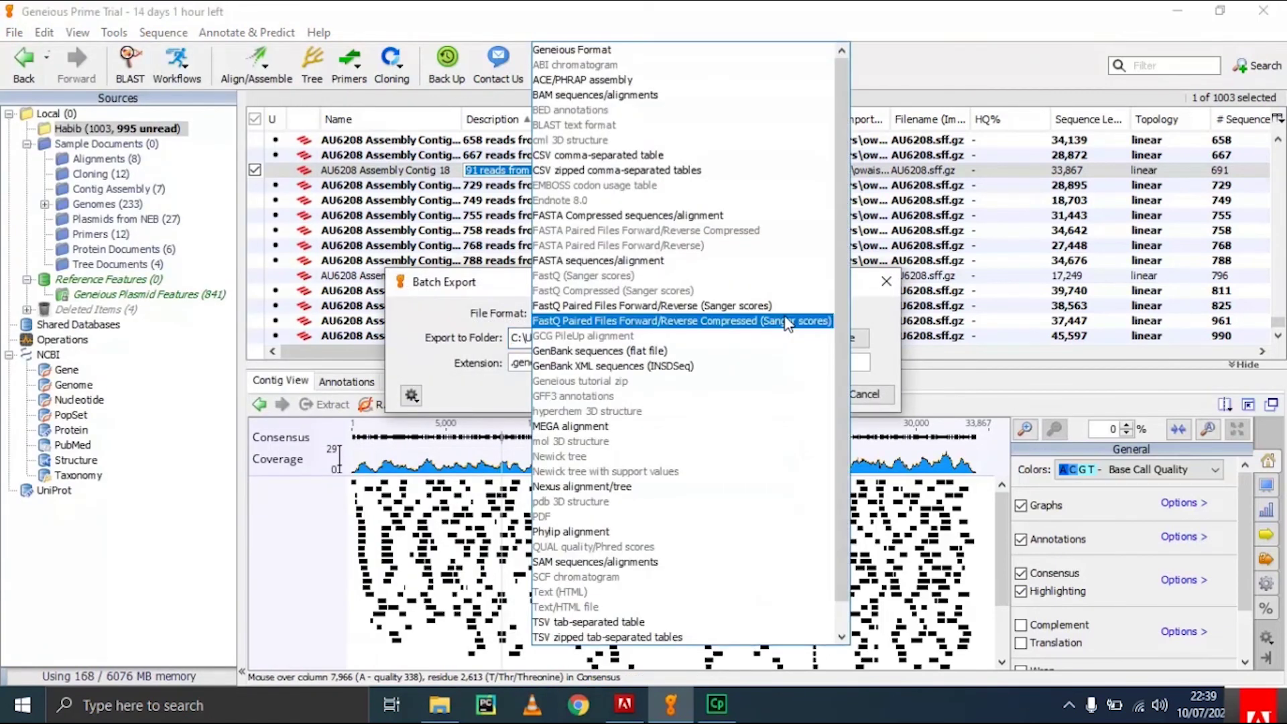
{"action": "scroll", "coordinate": [669, 384], "scroll_direction": "down", "scroll_amount": 1}
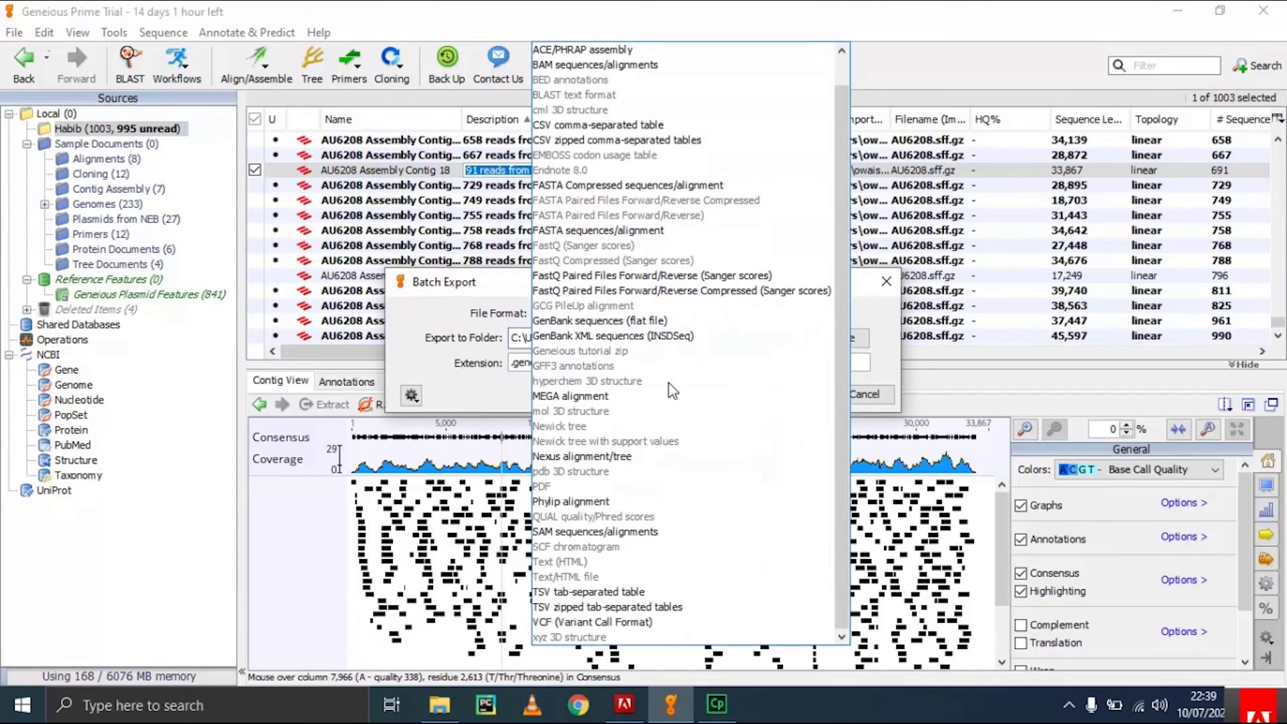
{"action": "scroll", "coordinate": [671, 144], "scroll_direction": "up", "scroll_amount": 1}
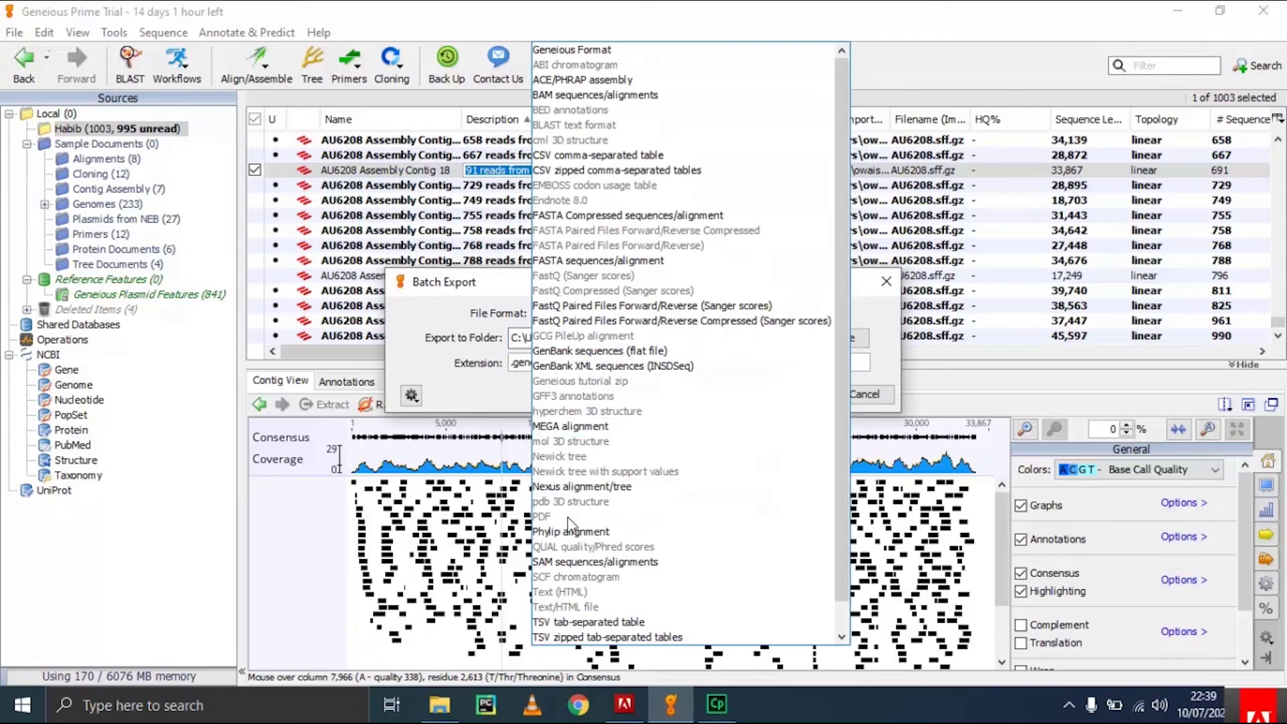
{"action": "left_click", "coordinate": [467, 410]}
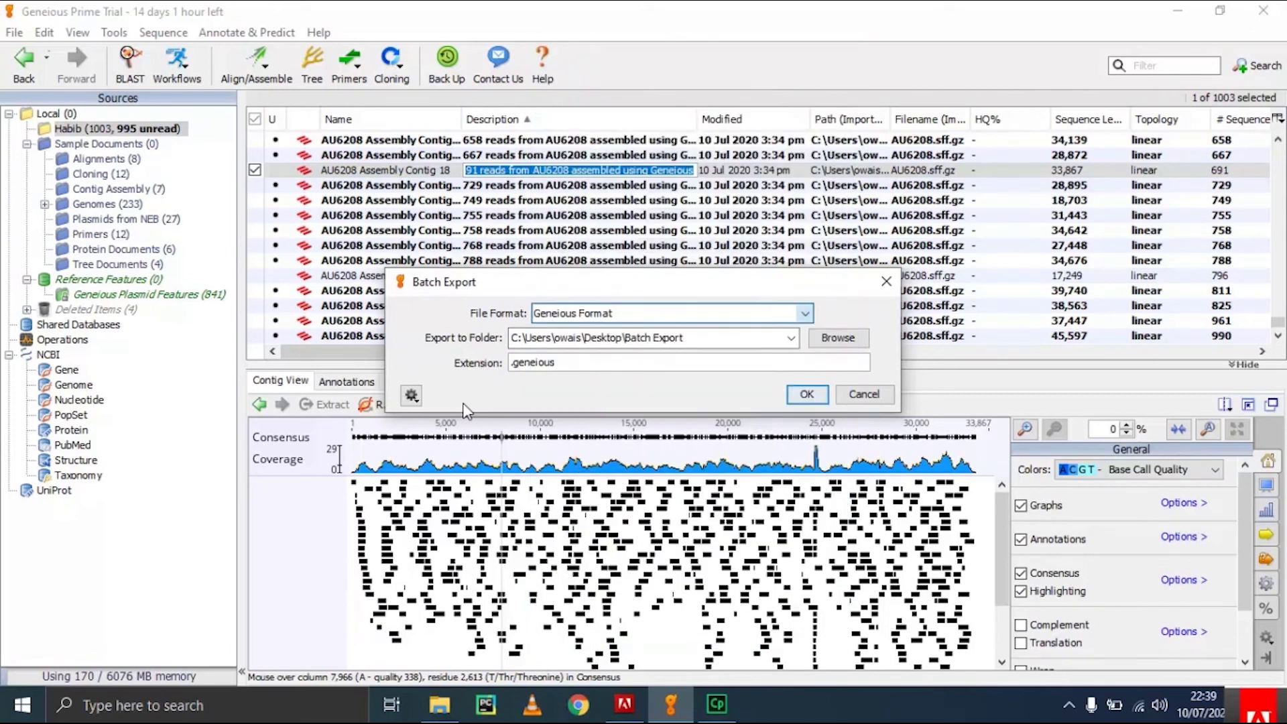
{"action": "left_click", "coordinate": [864, 394]}
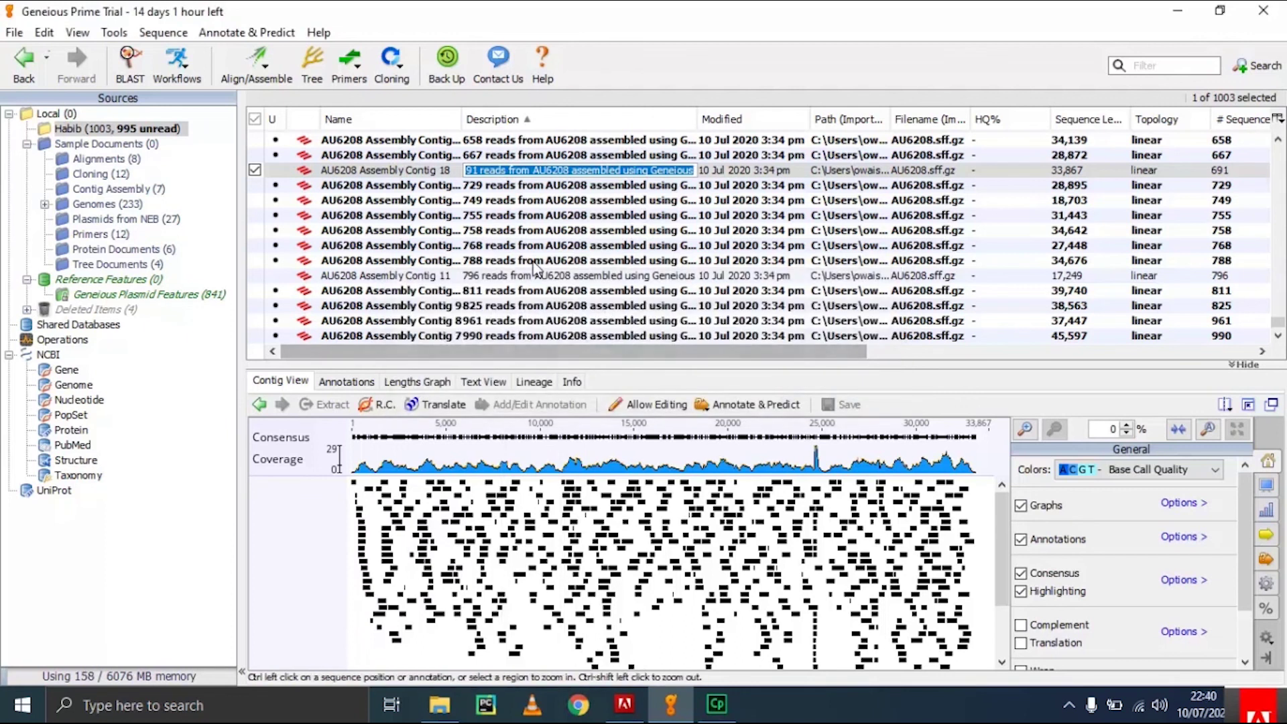